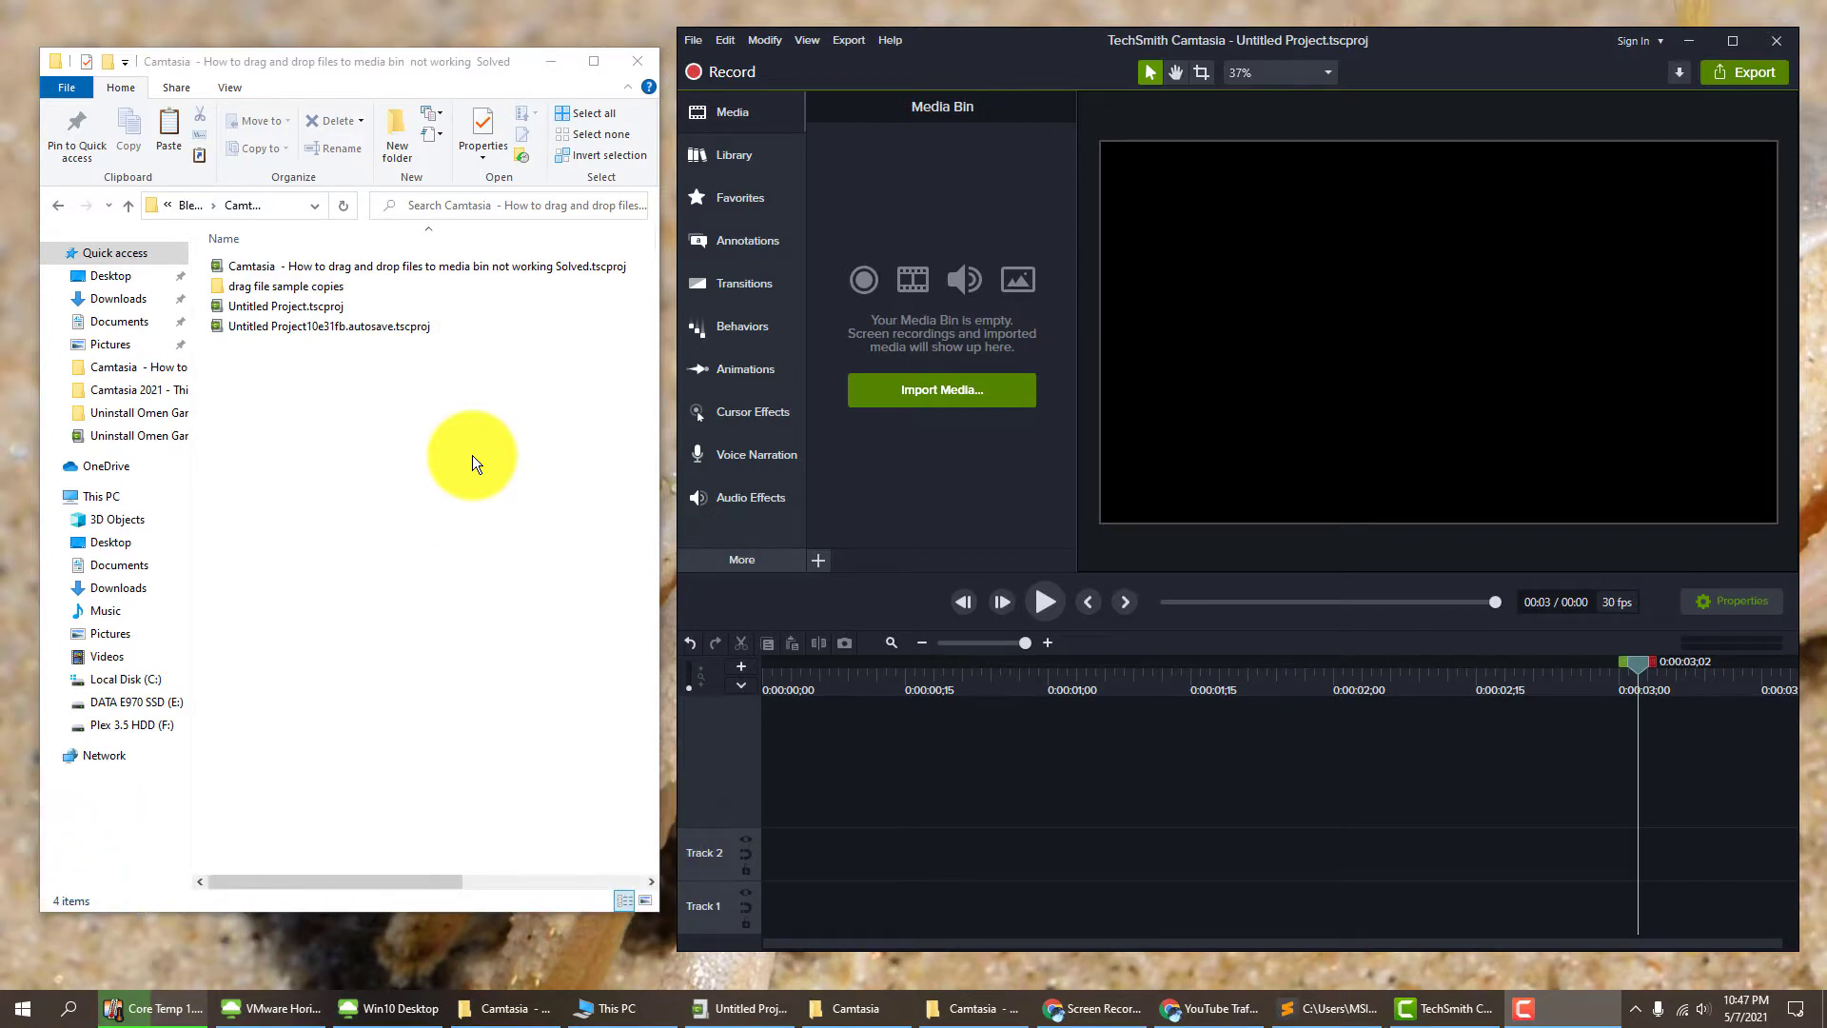
pyautogui.doubleClick(307, 293)
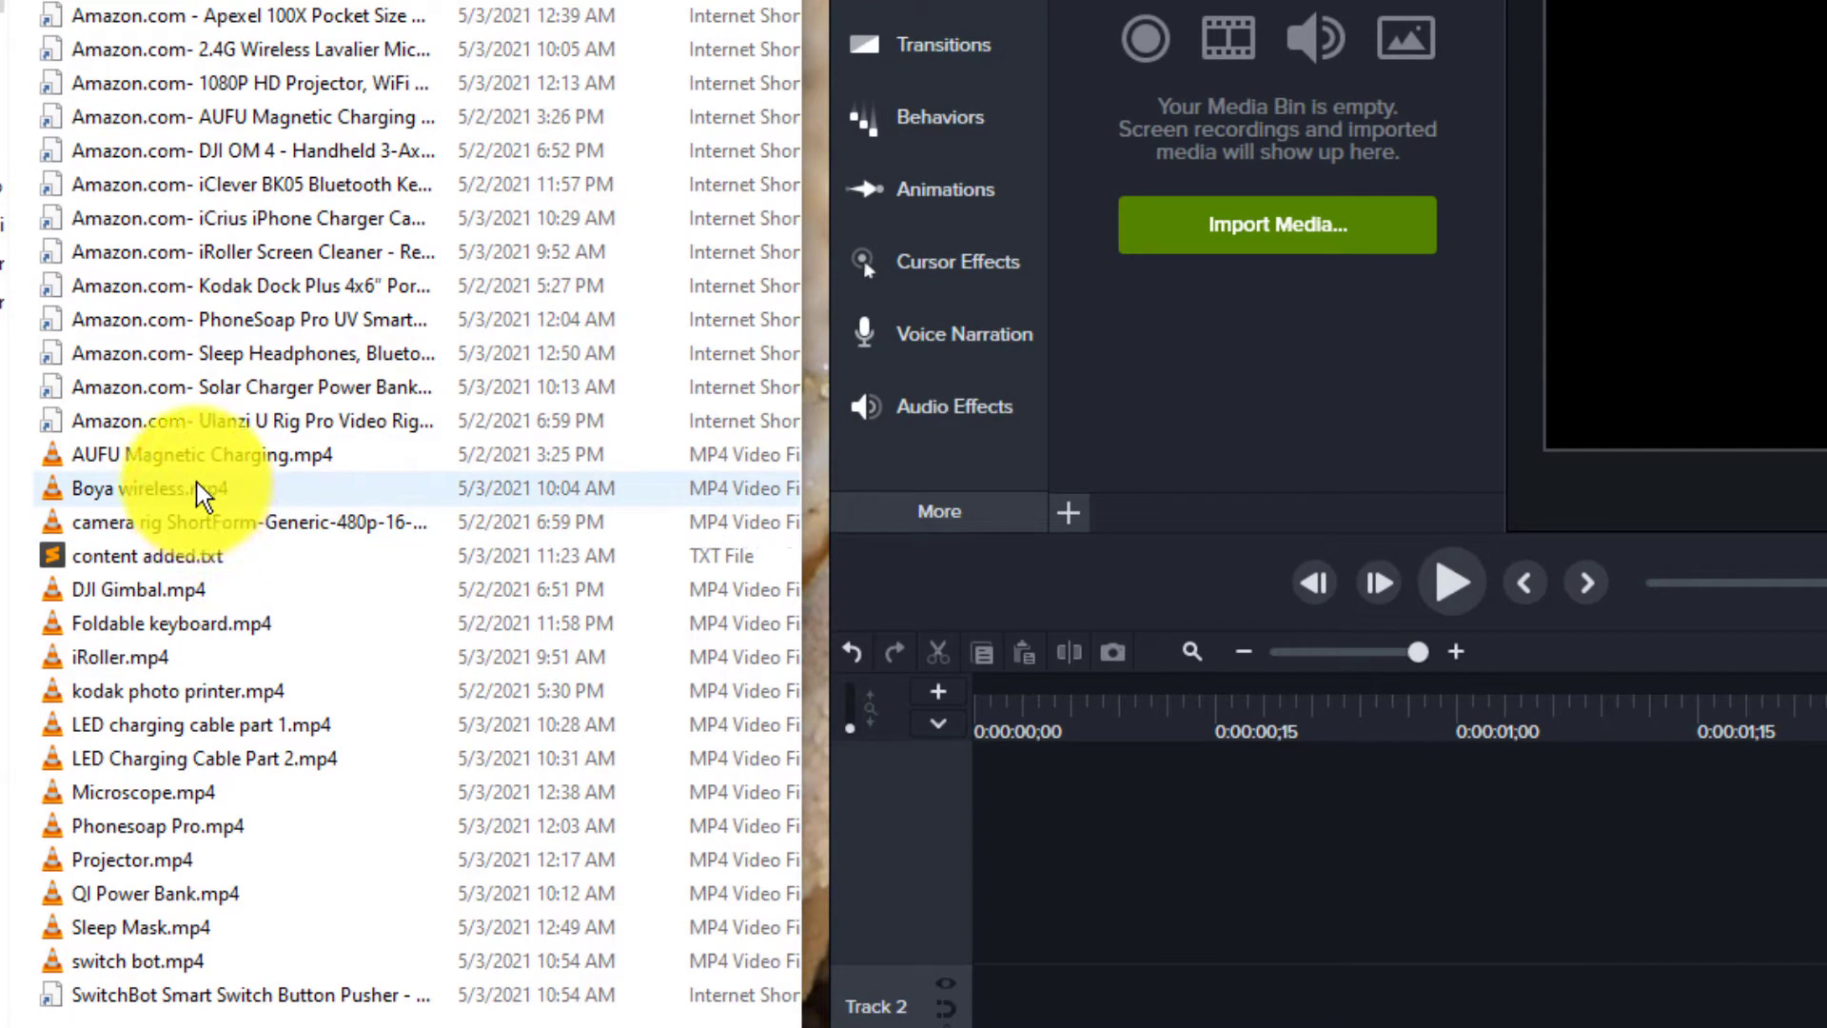
pyautogui.click(139, 487)
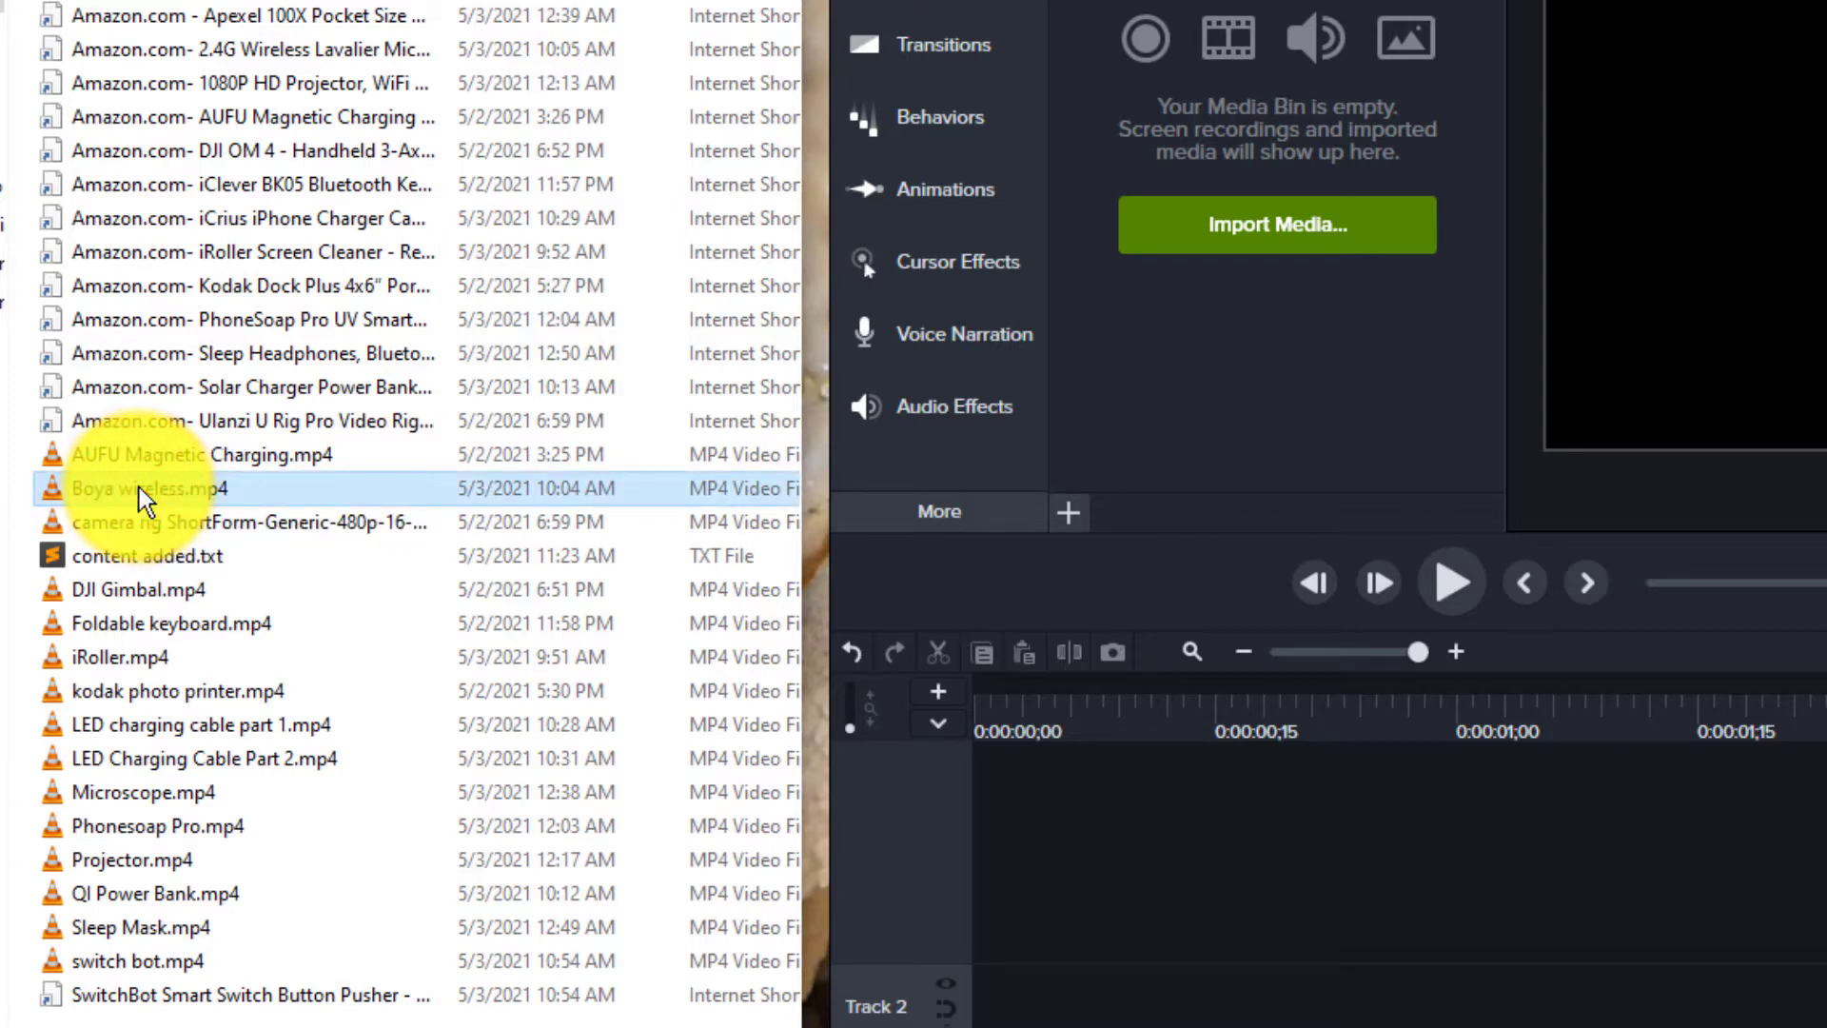
pyautogui.moveTo(139, 487); pyautogui.dragTo(212, 562)
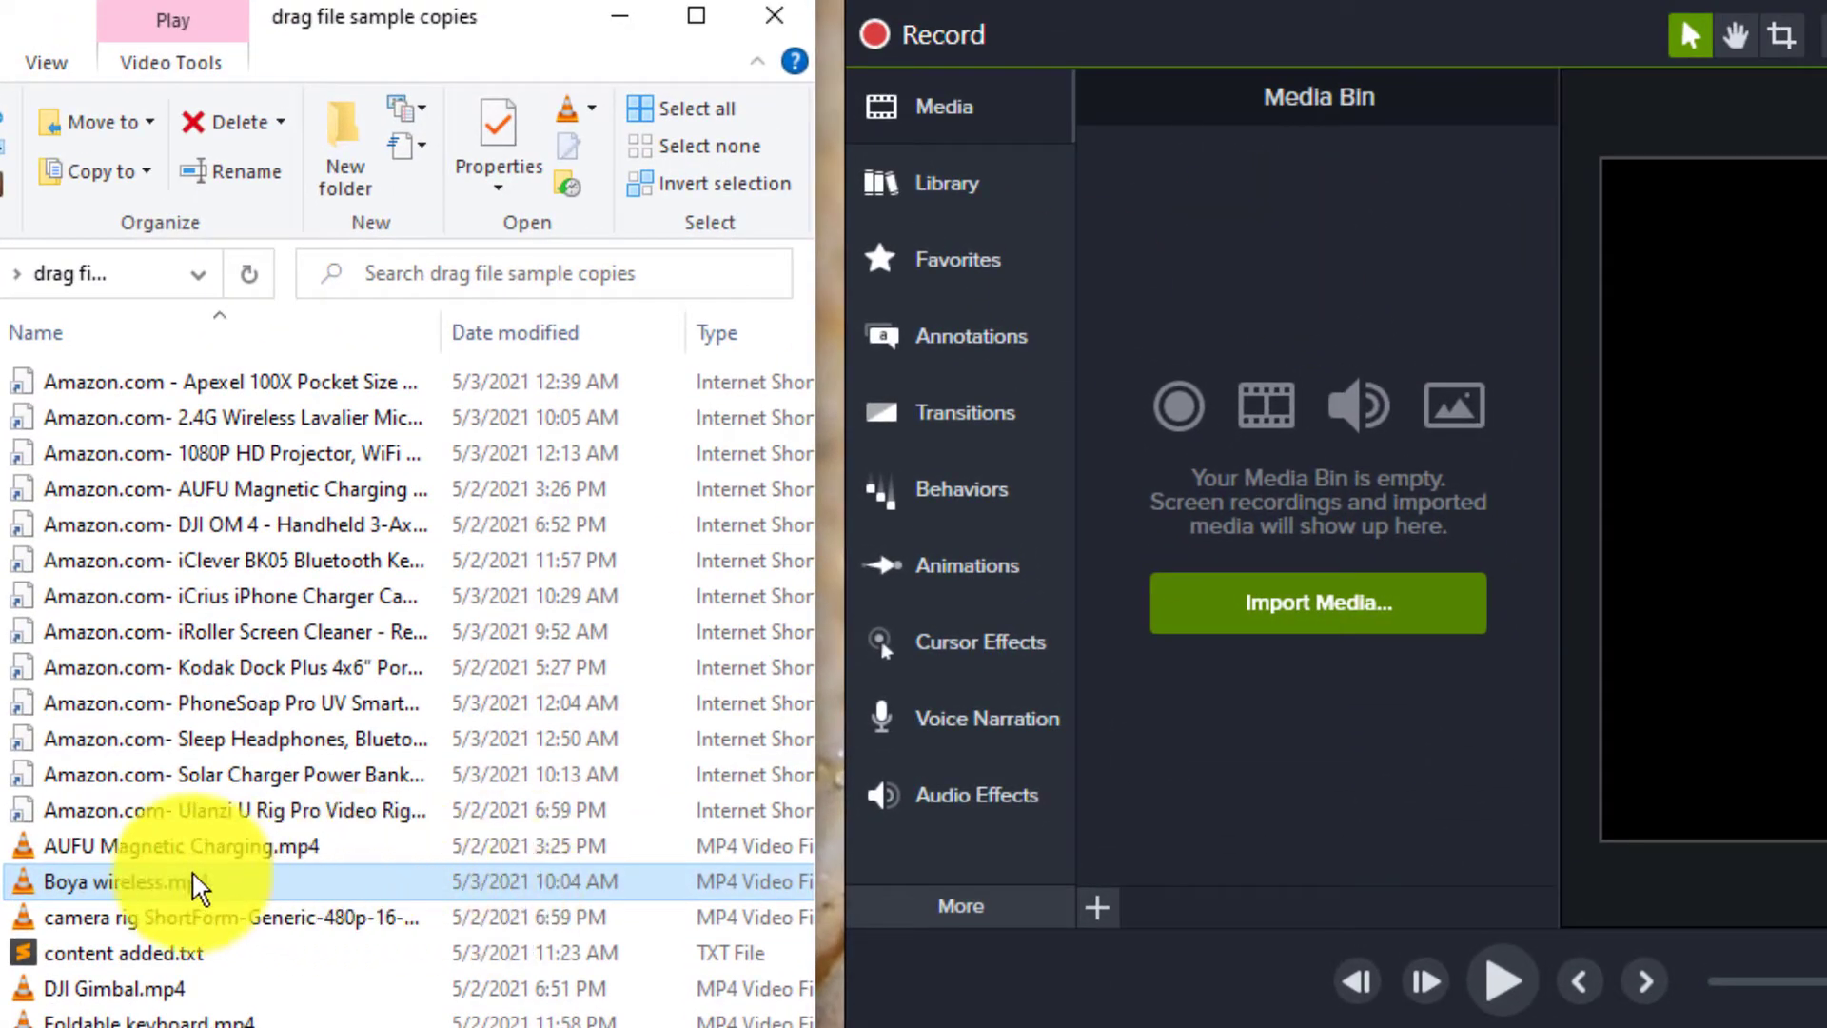
pyautogui.moveTo(195, 886); pyautogui.dragTo(1342, 1027)
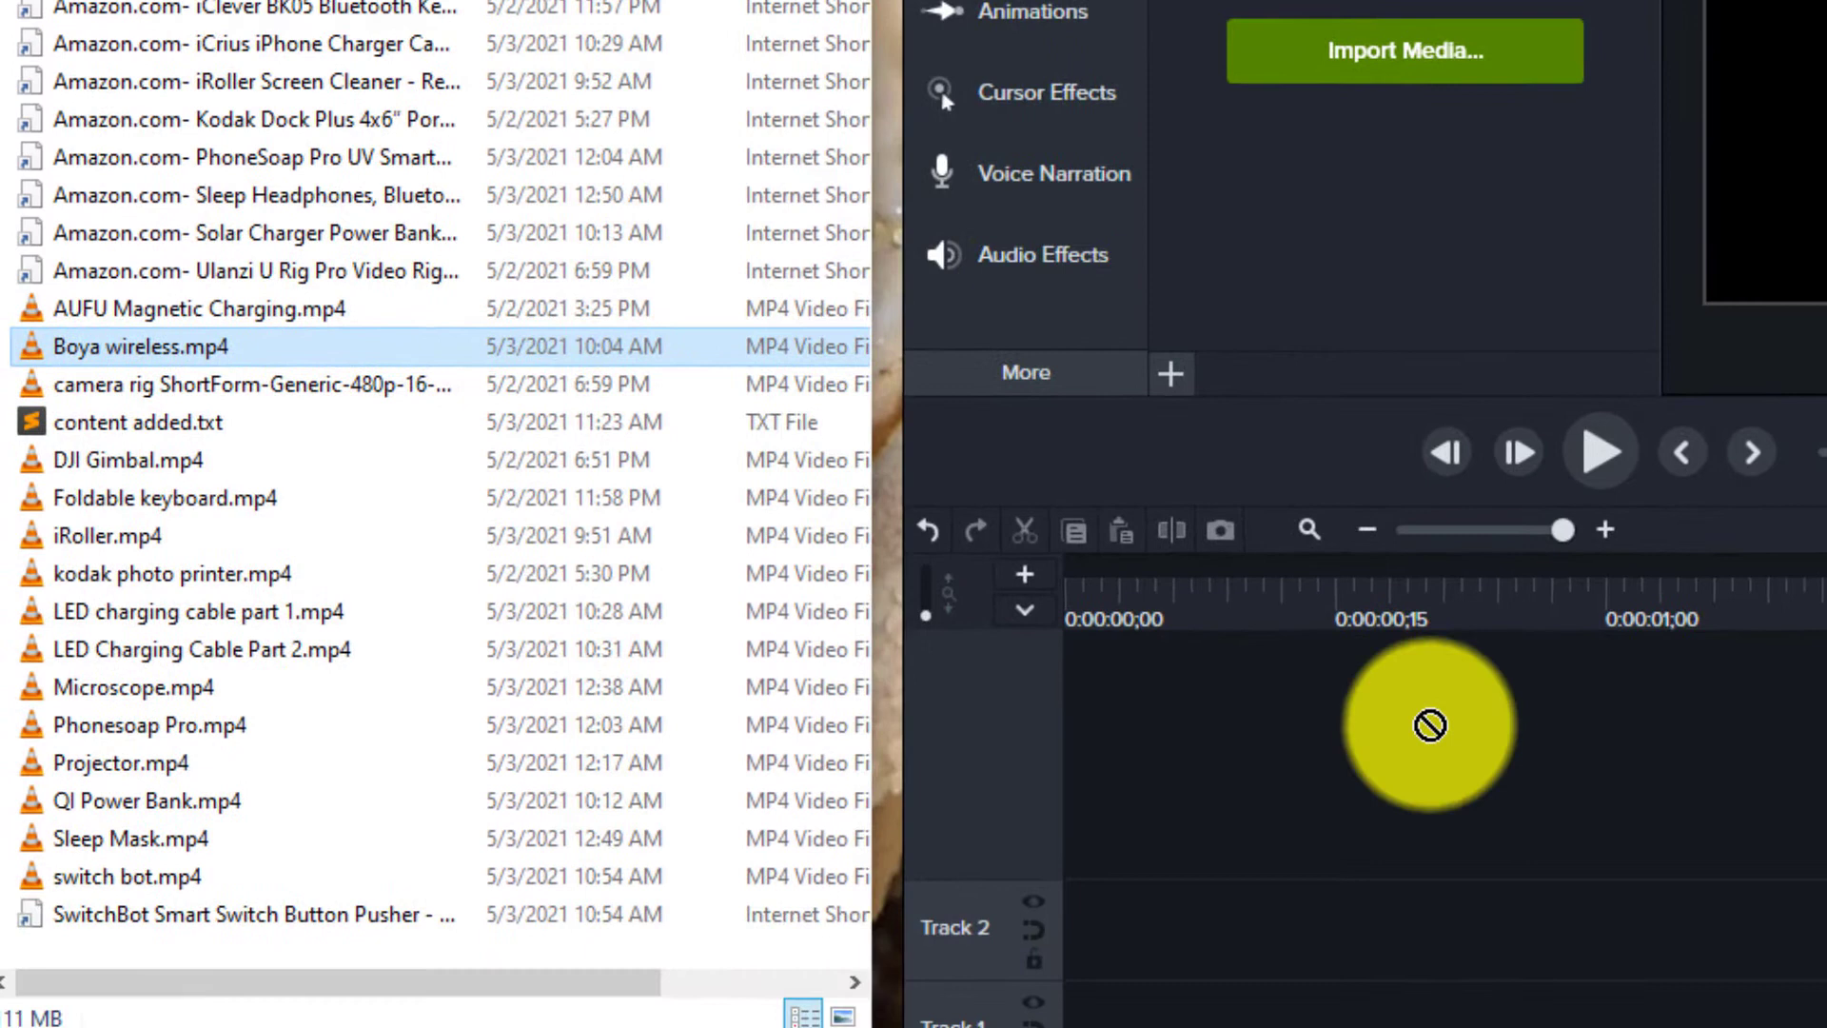
pyautogui.moveTo(1429, 725); pyautogui.dragTo(1428, 980)
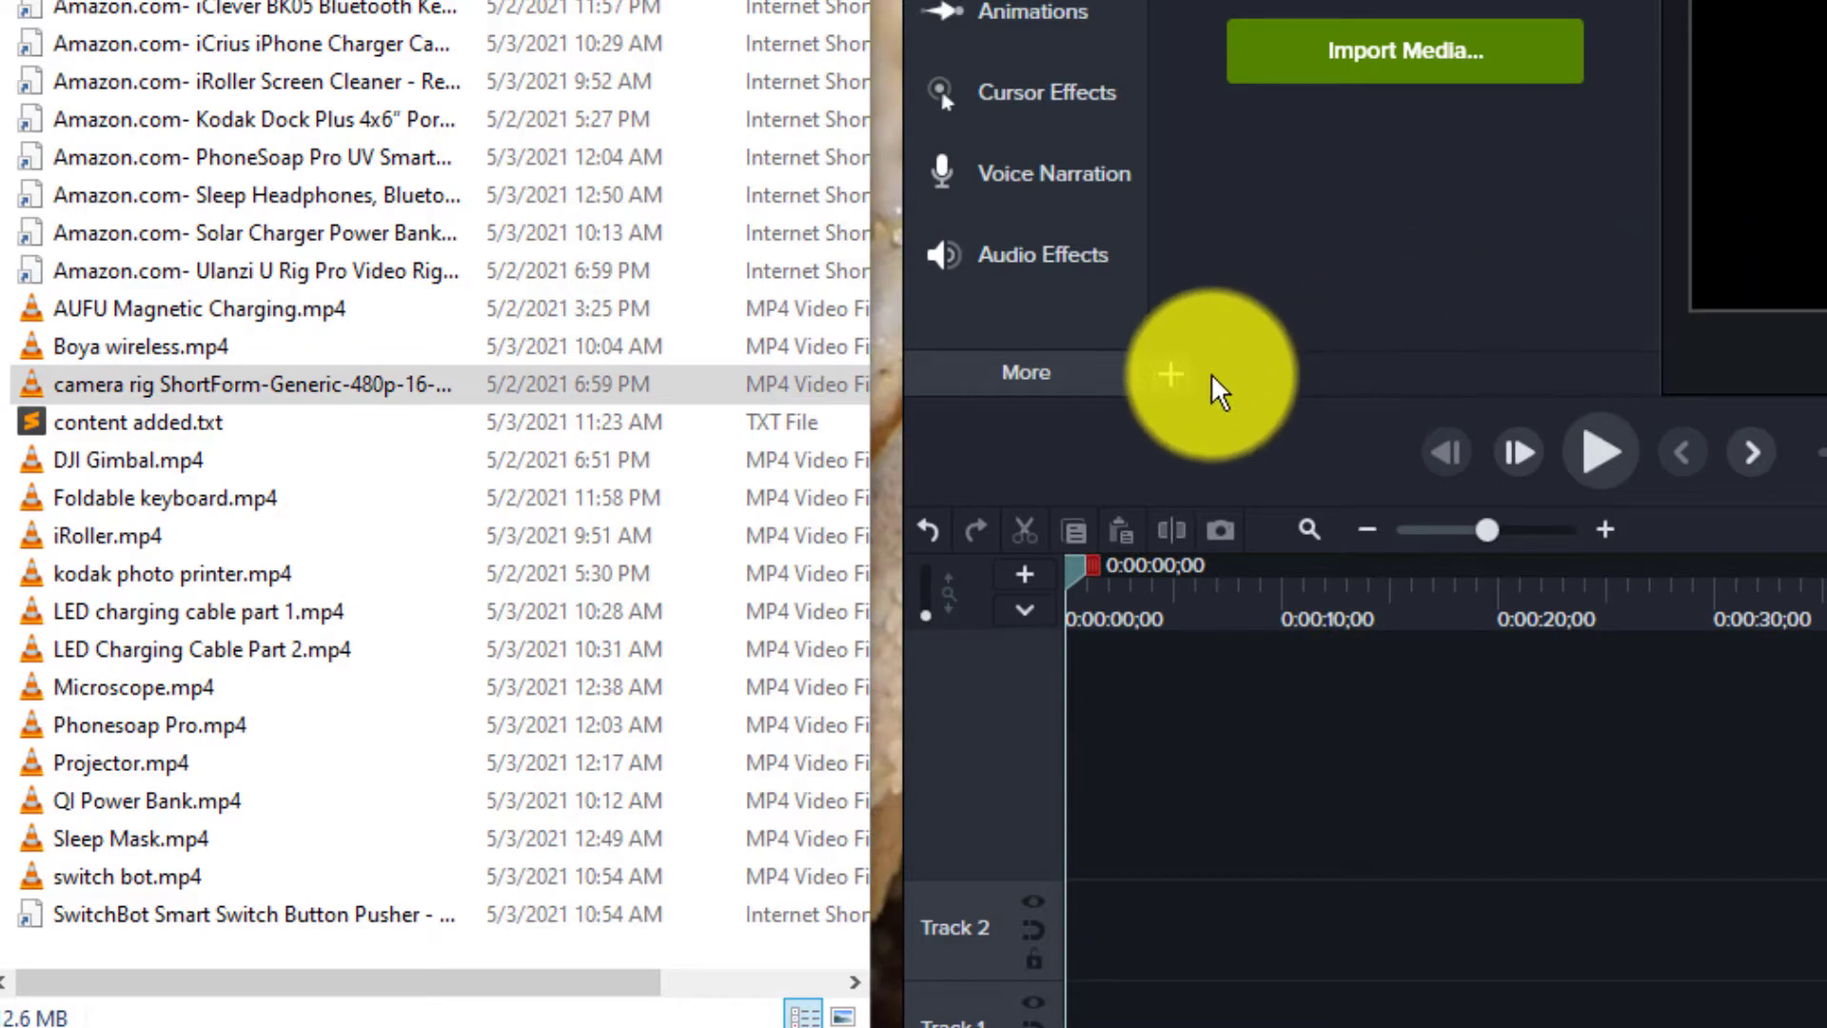
pyautogui.click(1173, 376)
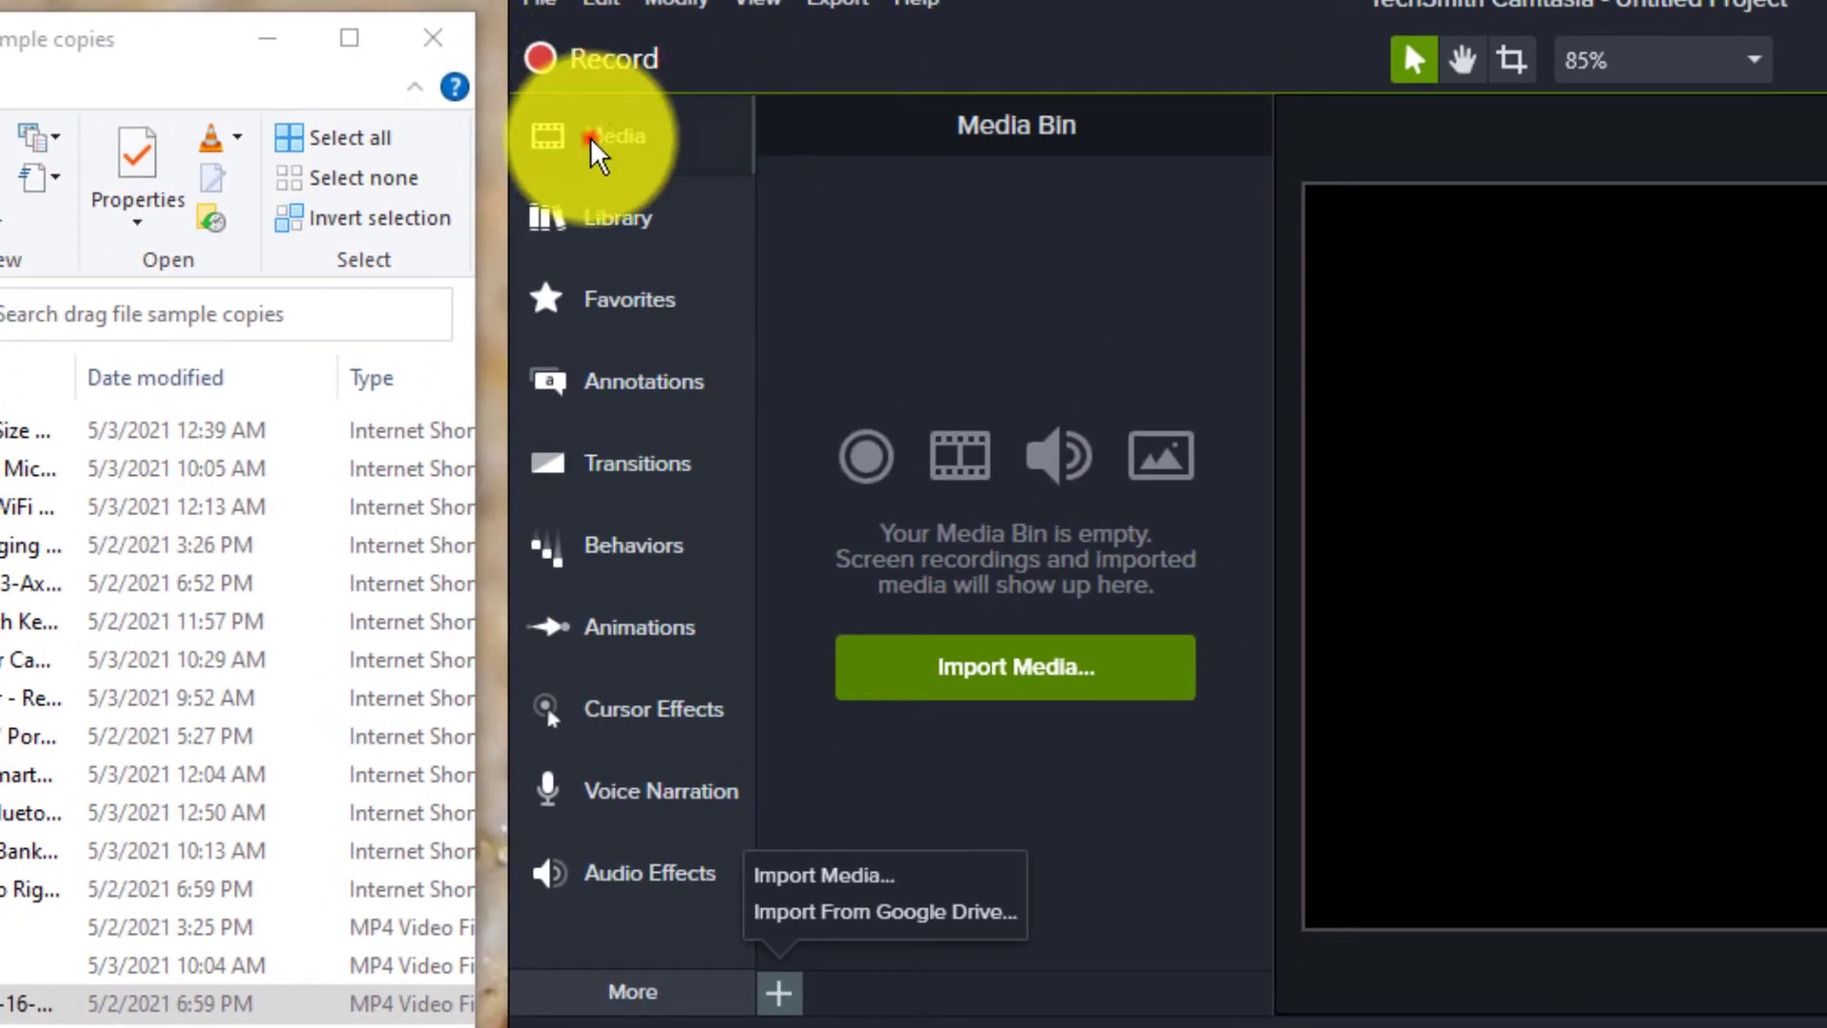
pyautogui.click(581, 68)
pyautogui.click(594, 145)
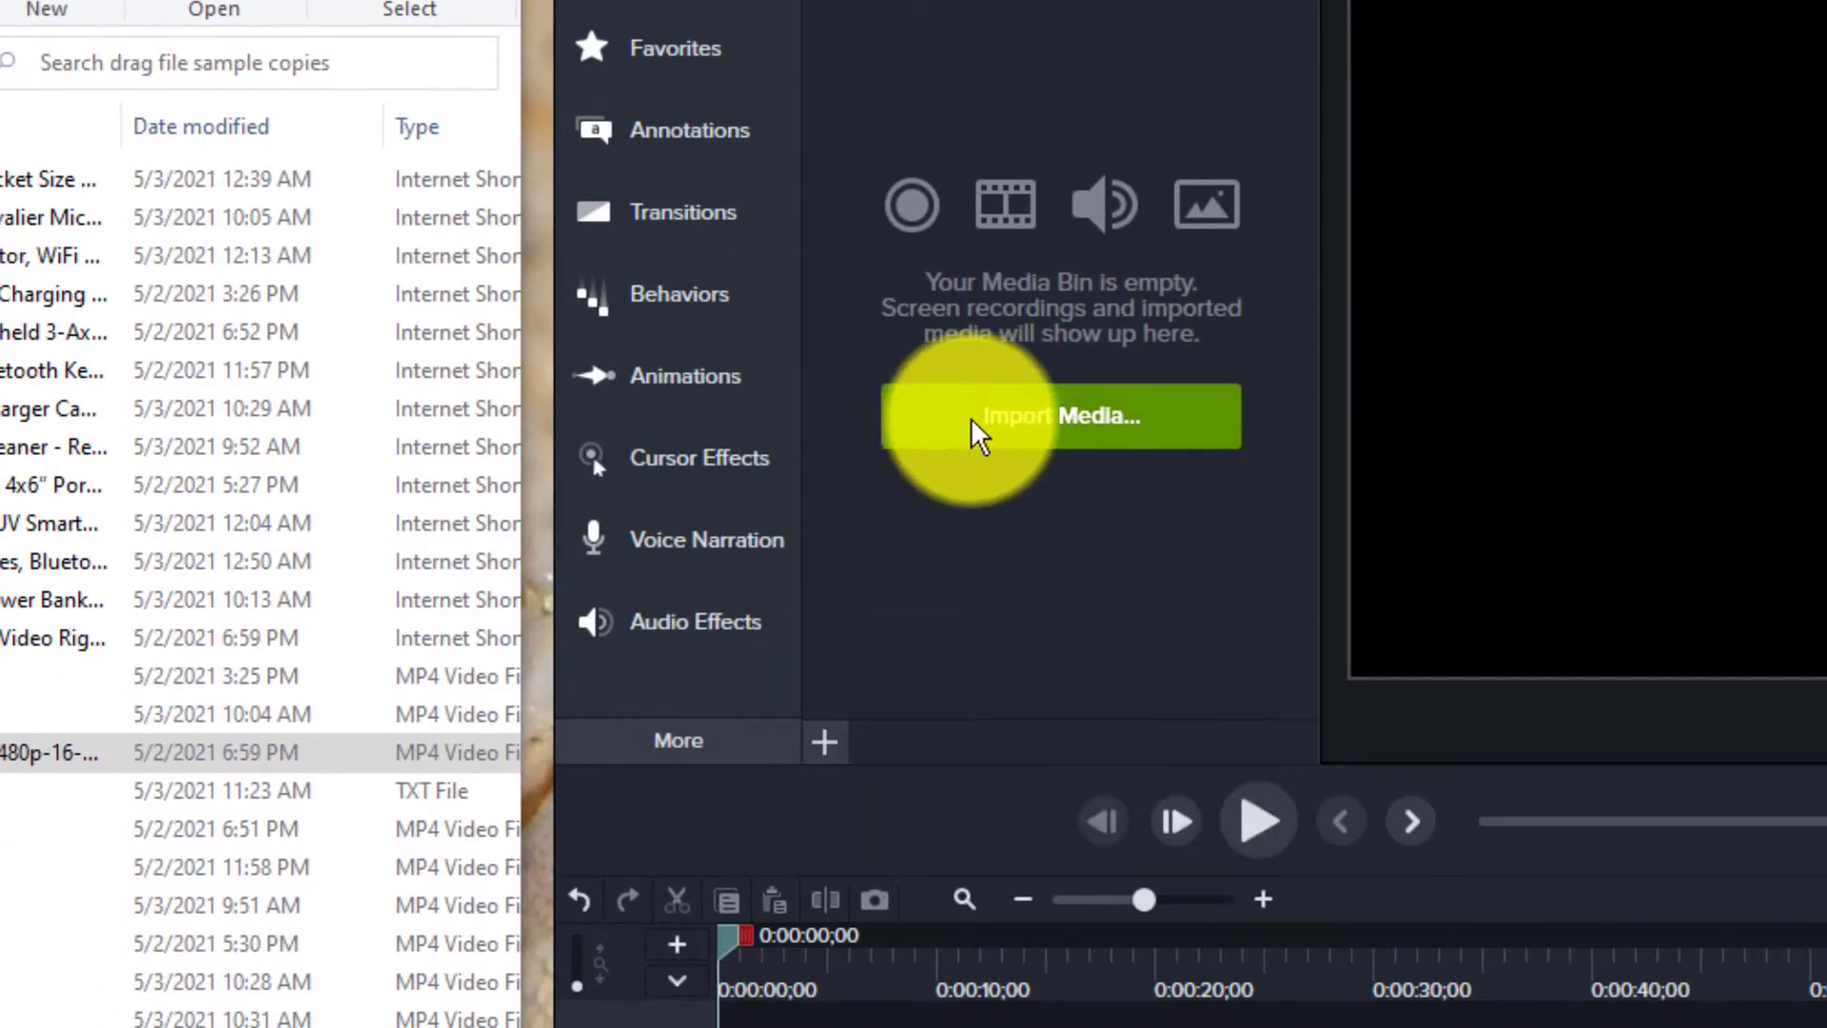
pyautogui.click(1051, 426)
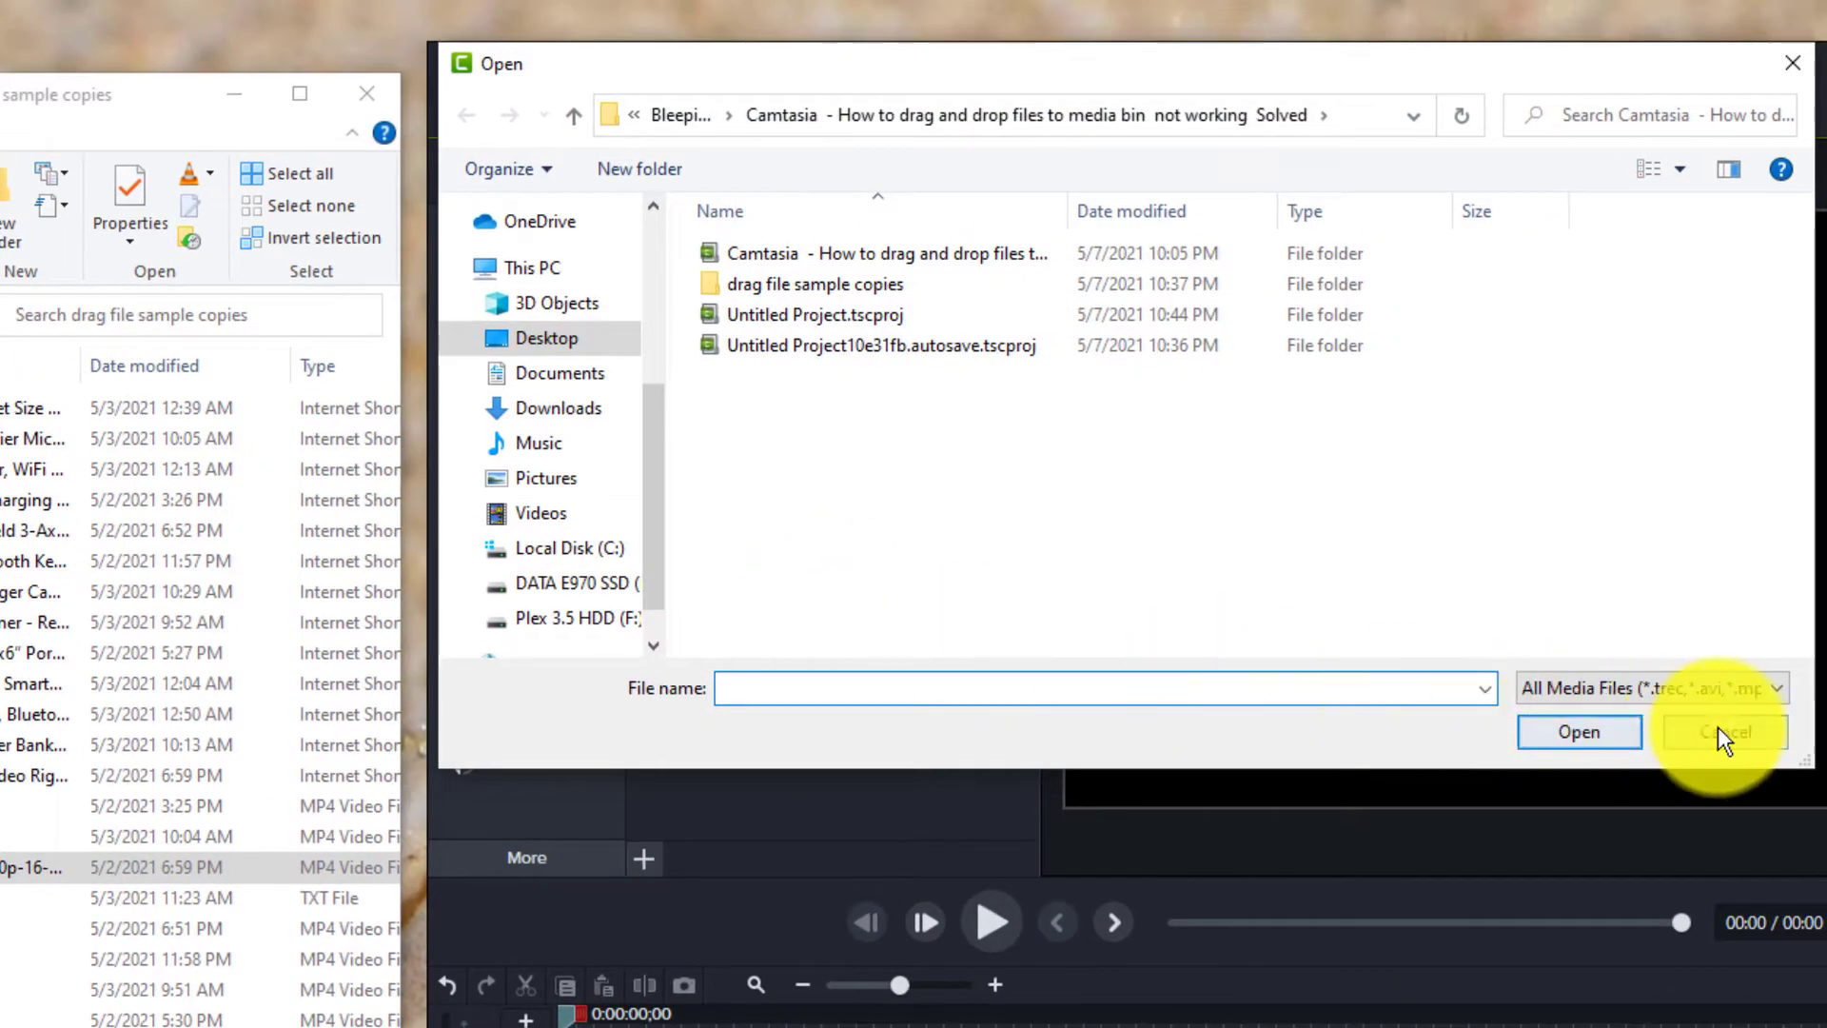
pyautogui.click(1725, 732)
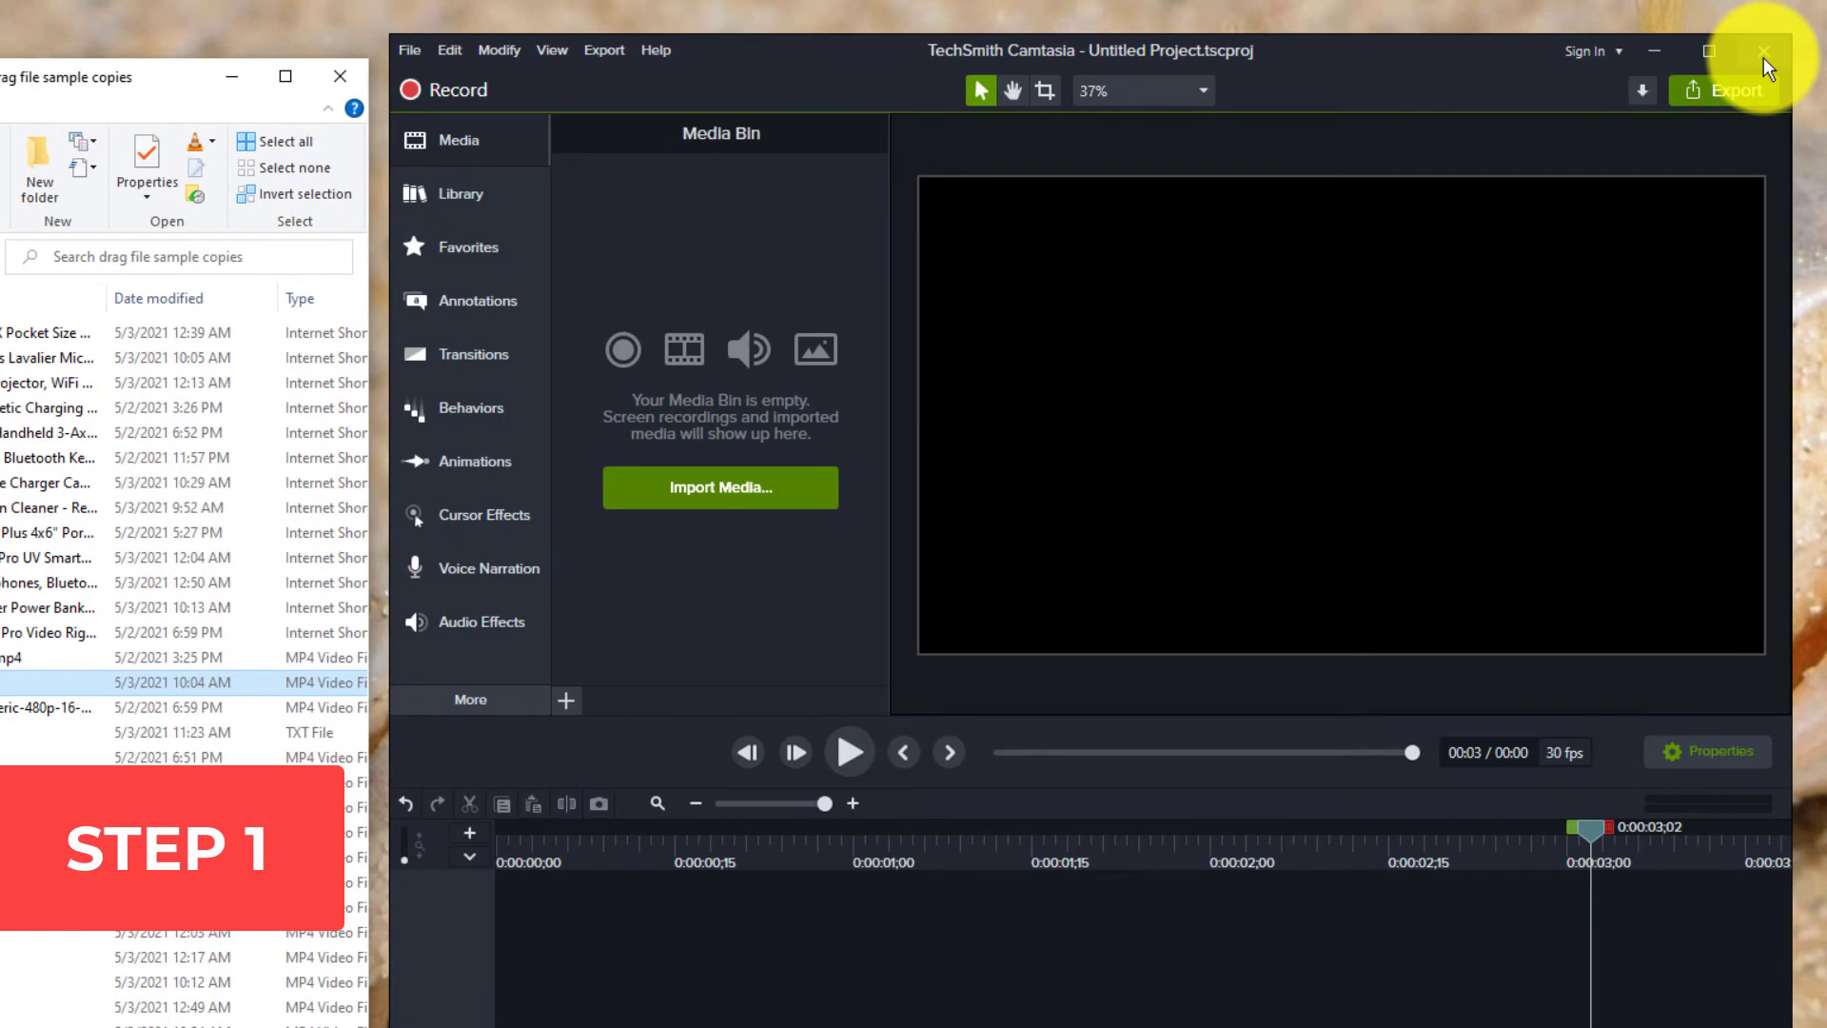
# Step: Close the Camtasia 2021 editor window, leaving the desktop and File Explorer visible
pyautogui.click(1763, 57)
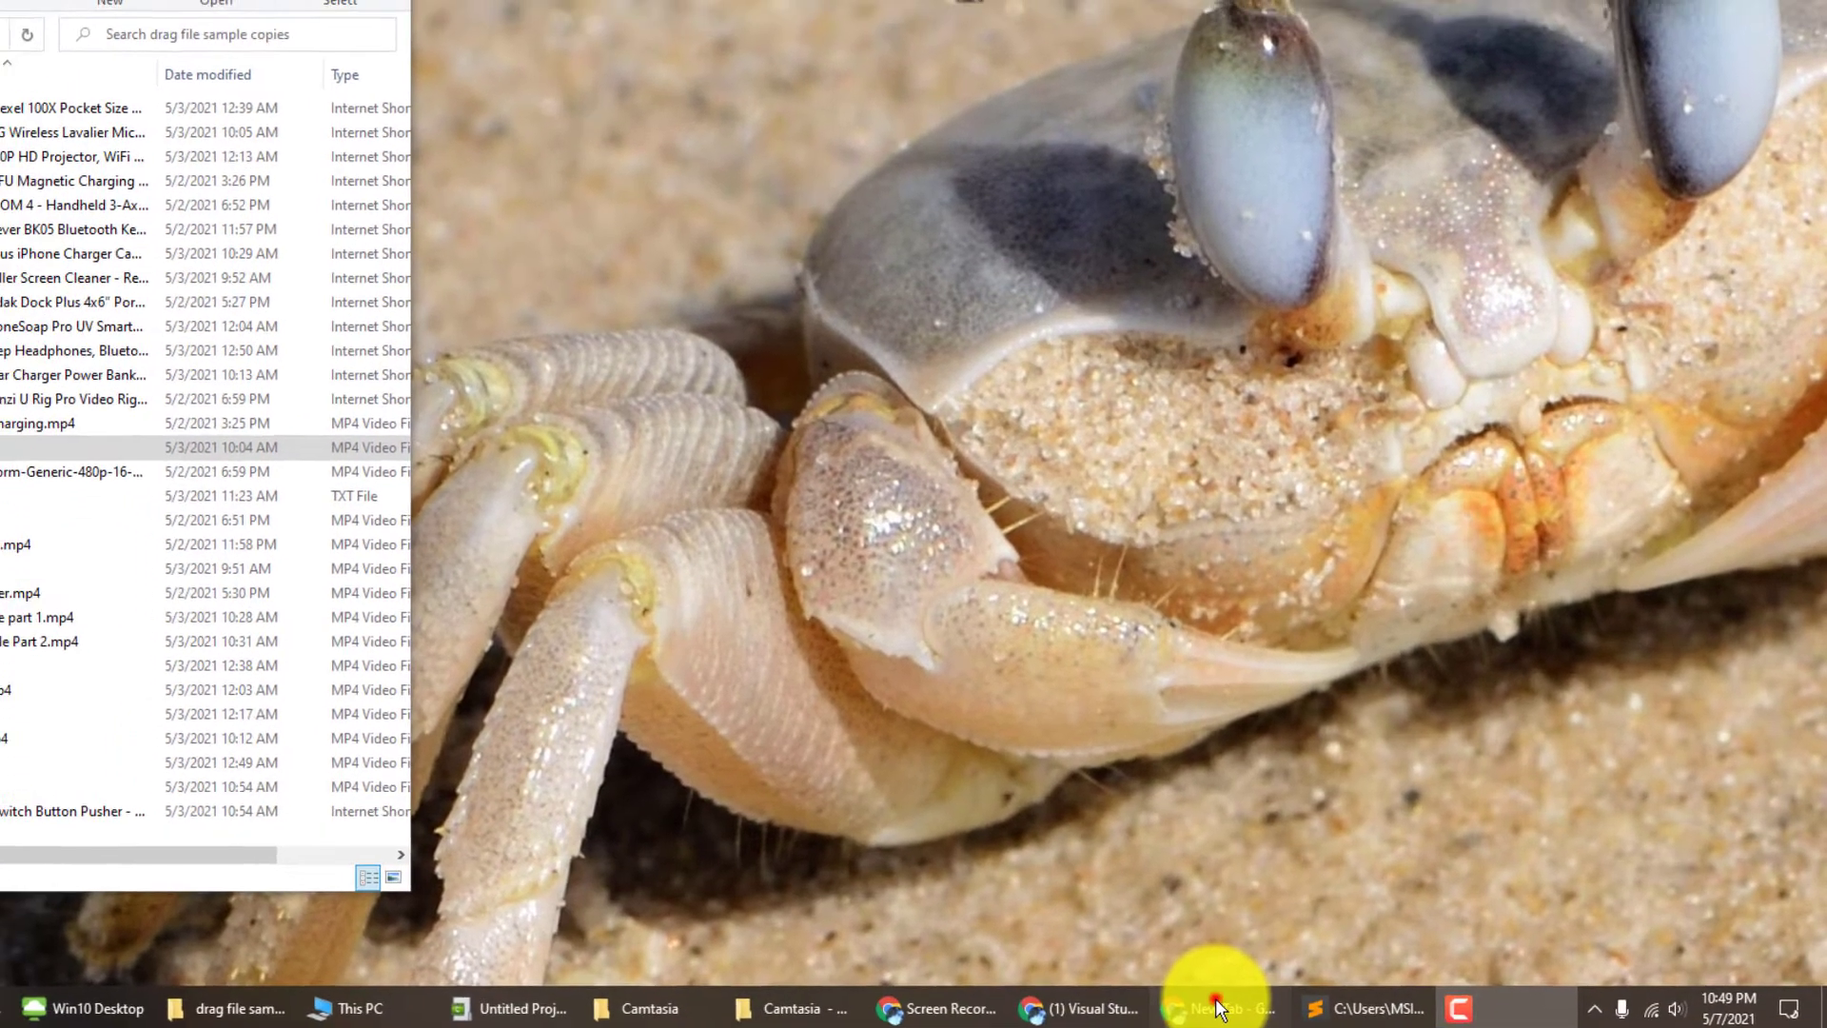
# Step: In Chrome's new tab, enter the address youtube.com/channel/UCEDsbP7dpX7Vym_pradUCeg
pyautogui.click(1207, 1004)
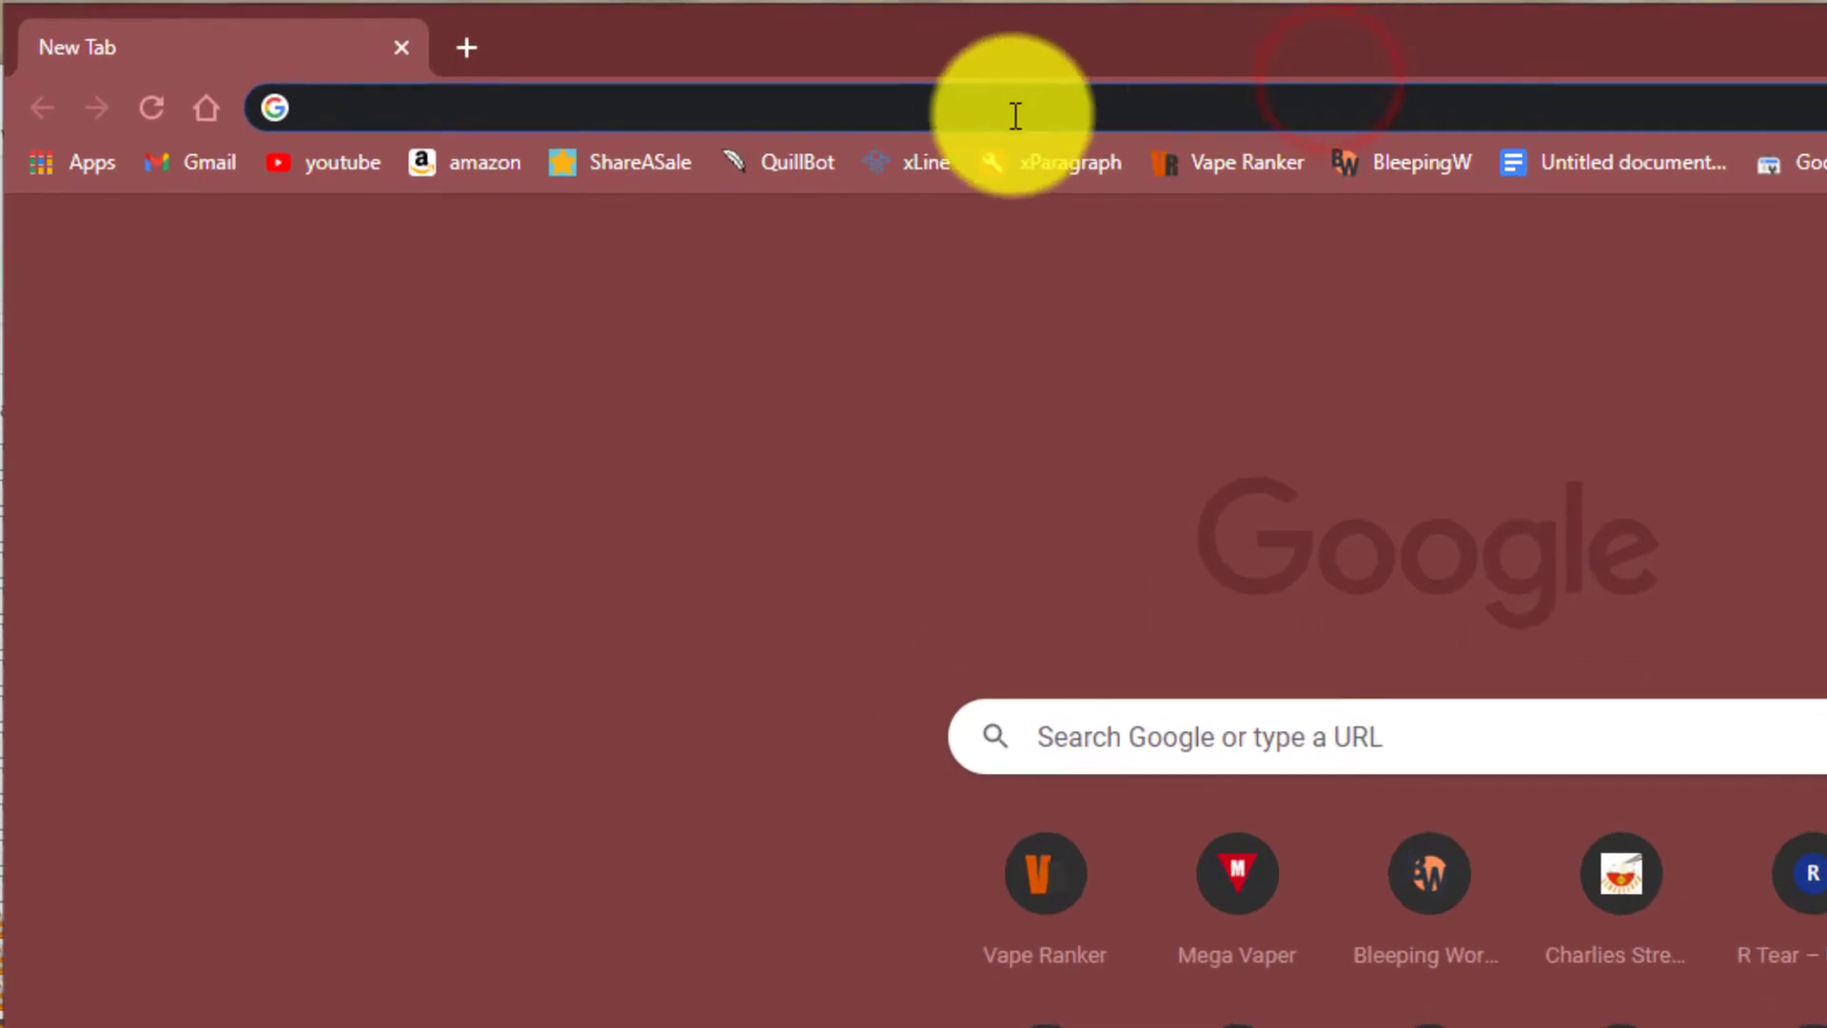
pyautogui.click(998, 119)
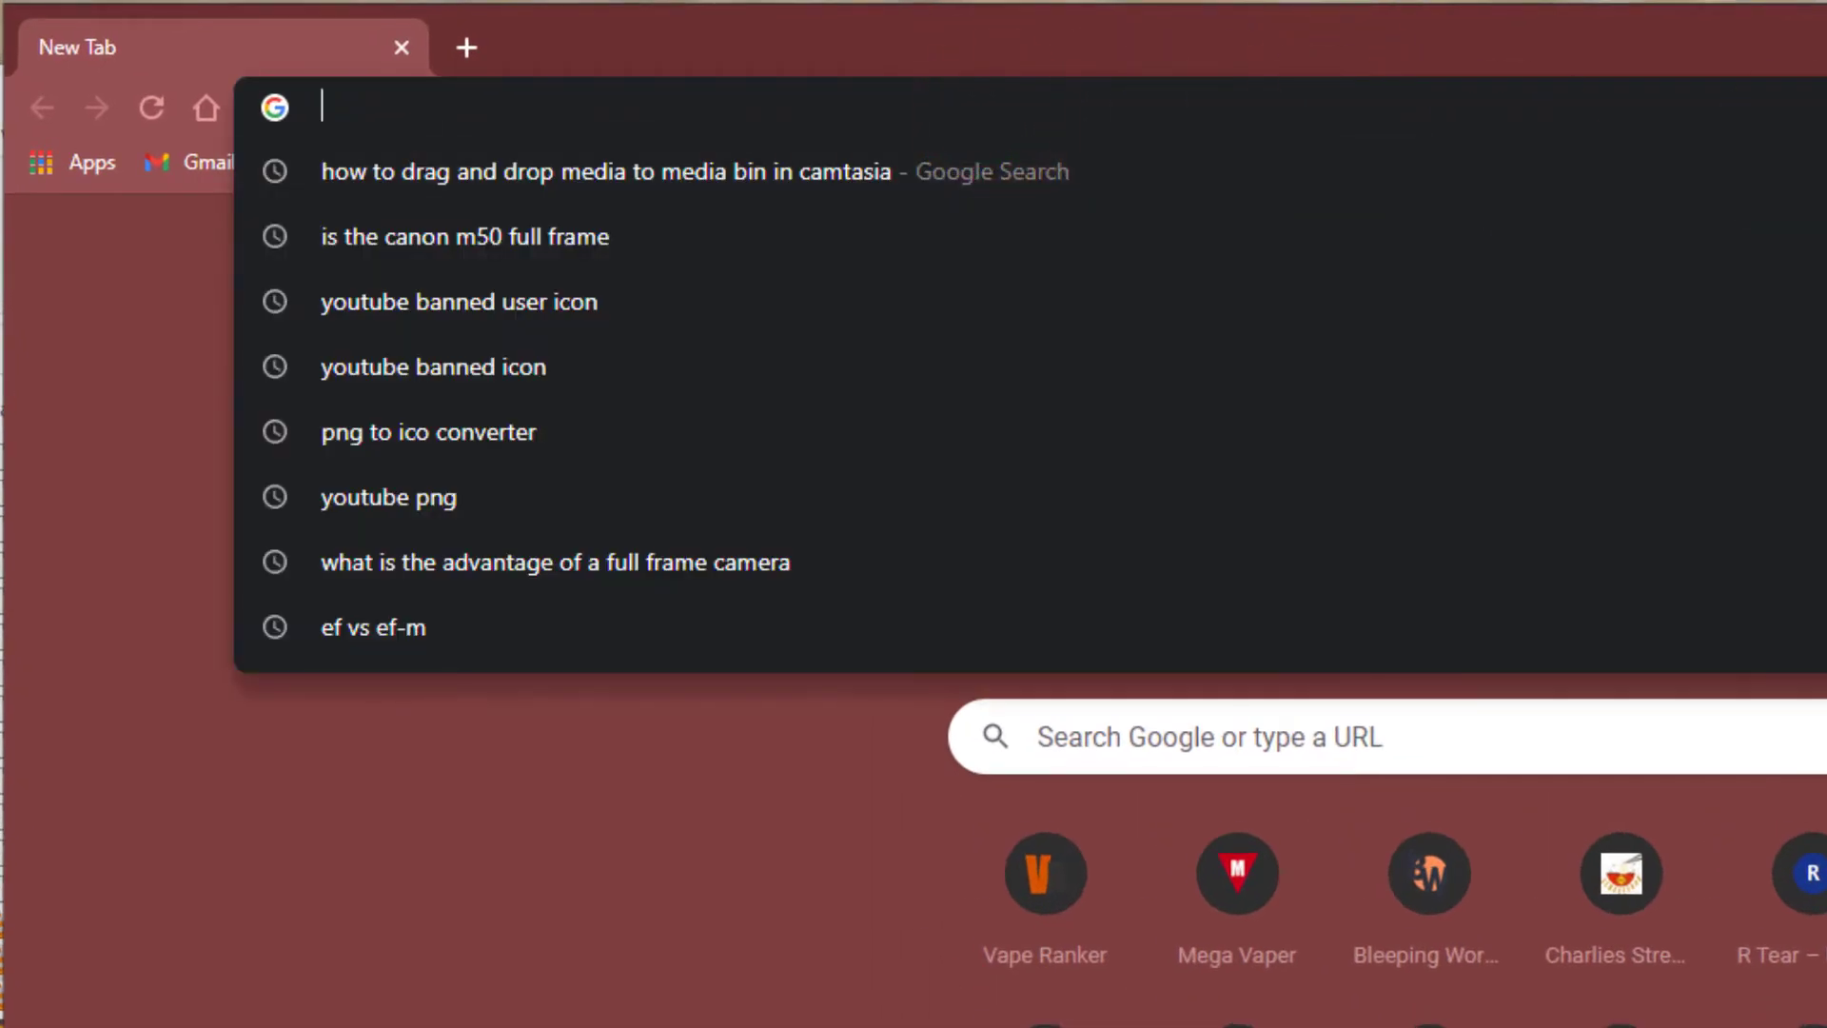
pyautogui.press('Escape')
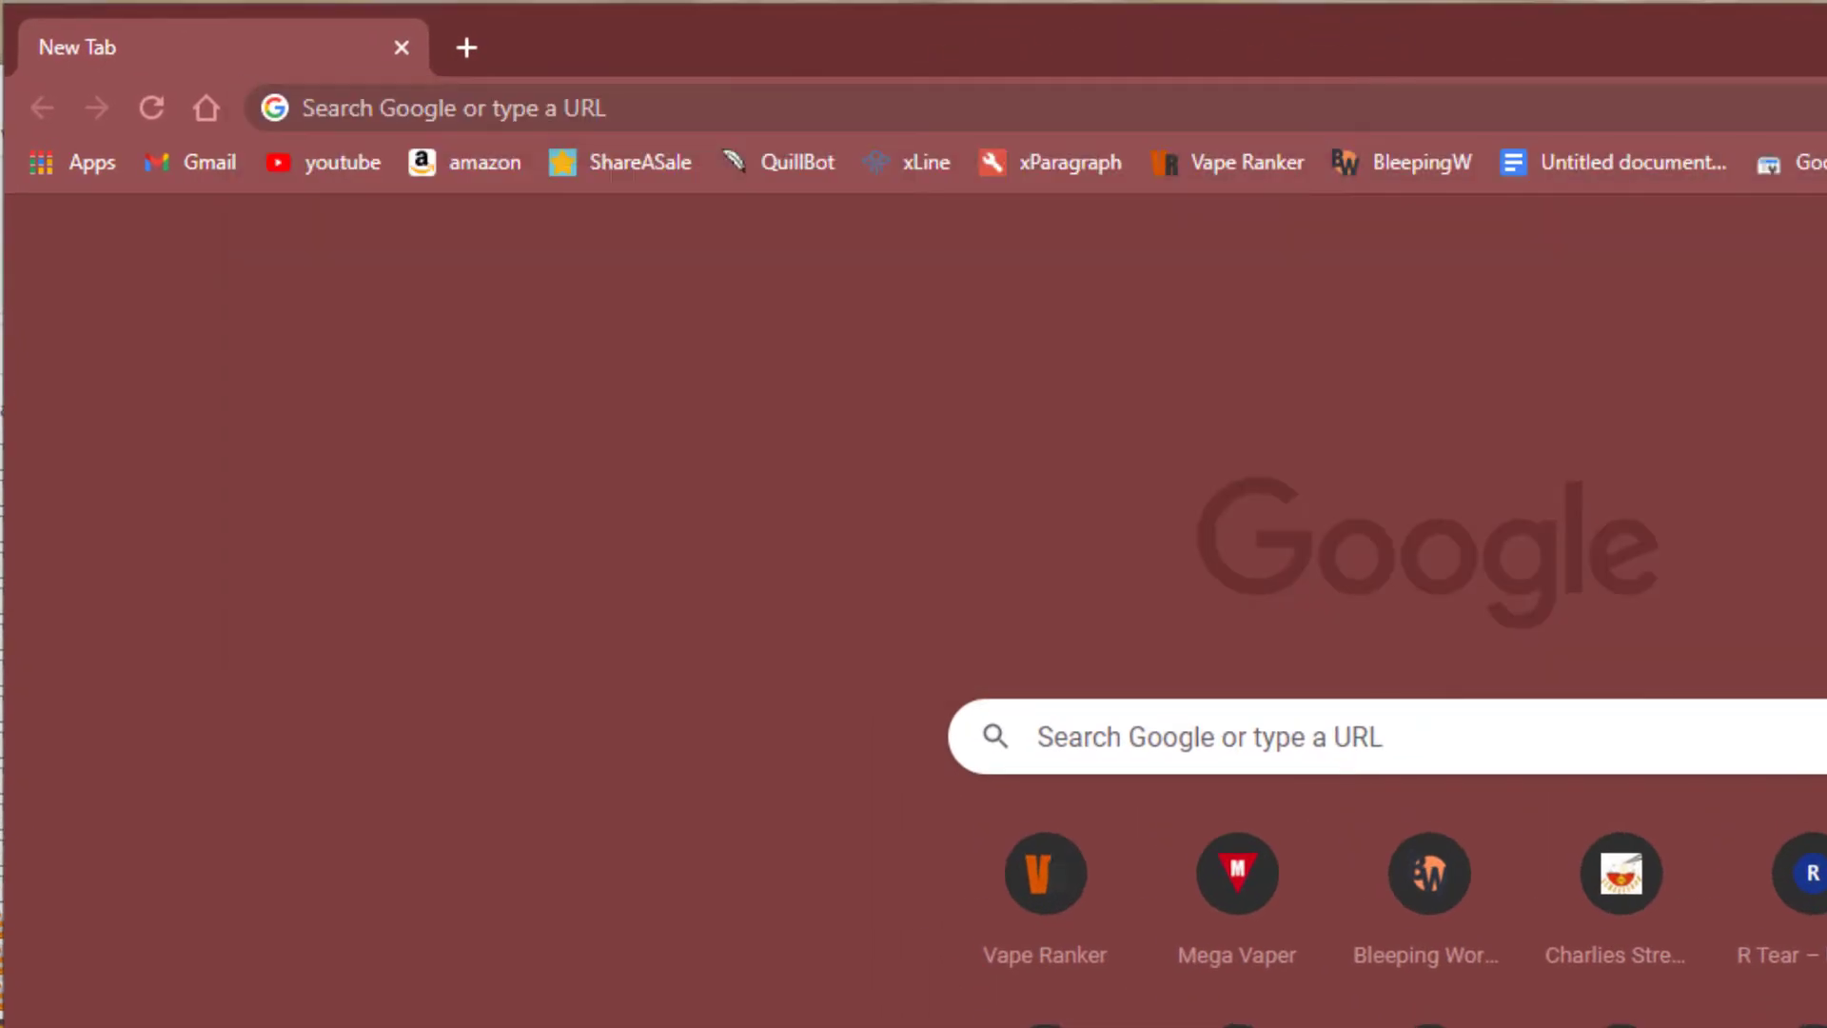
pyautogui.click(777, 104)
pyautogui.write('youtu')
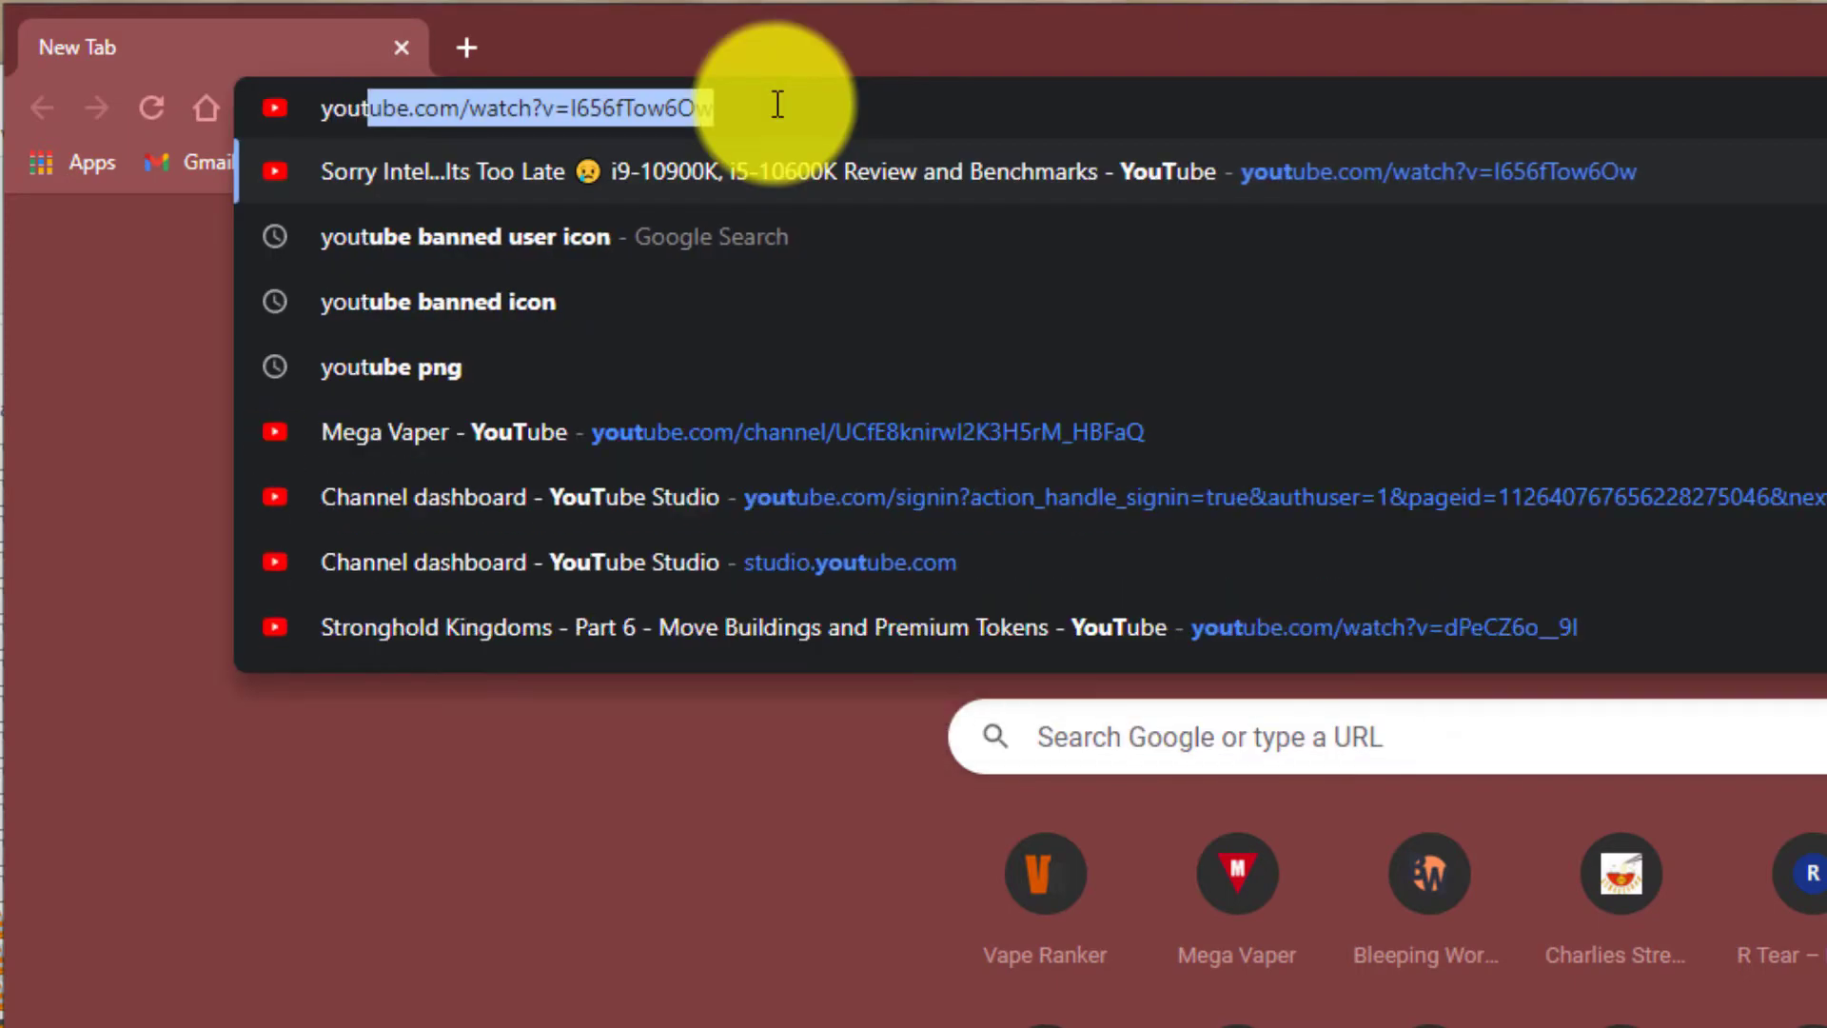
pyautogui.write('be.')
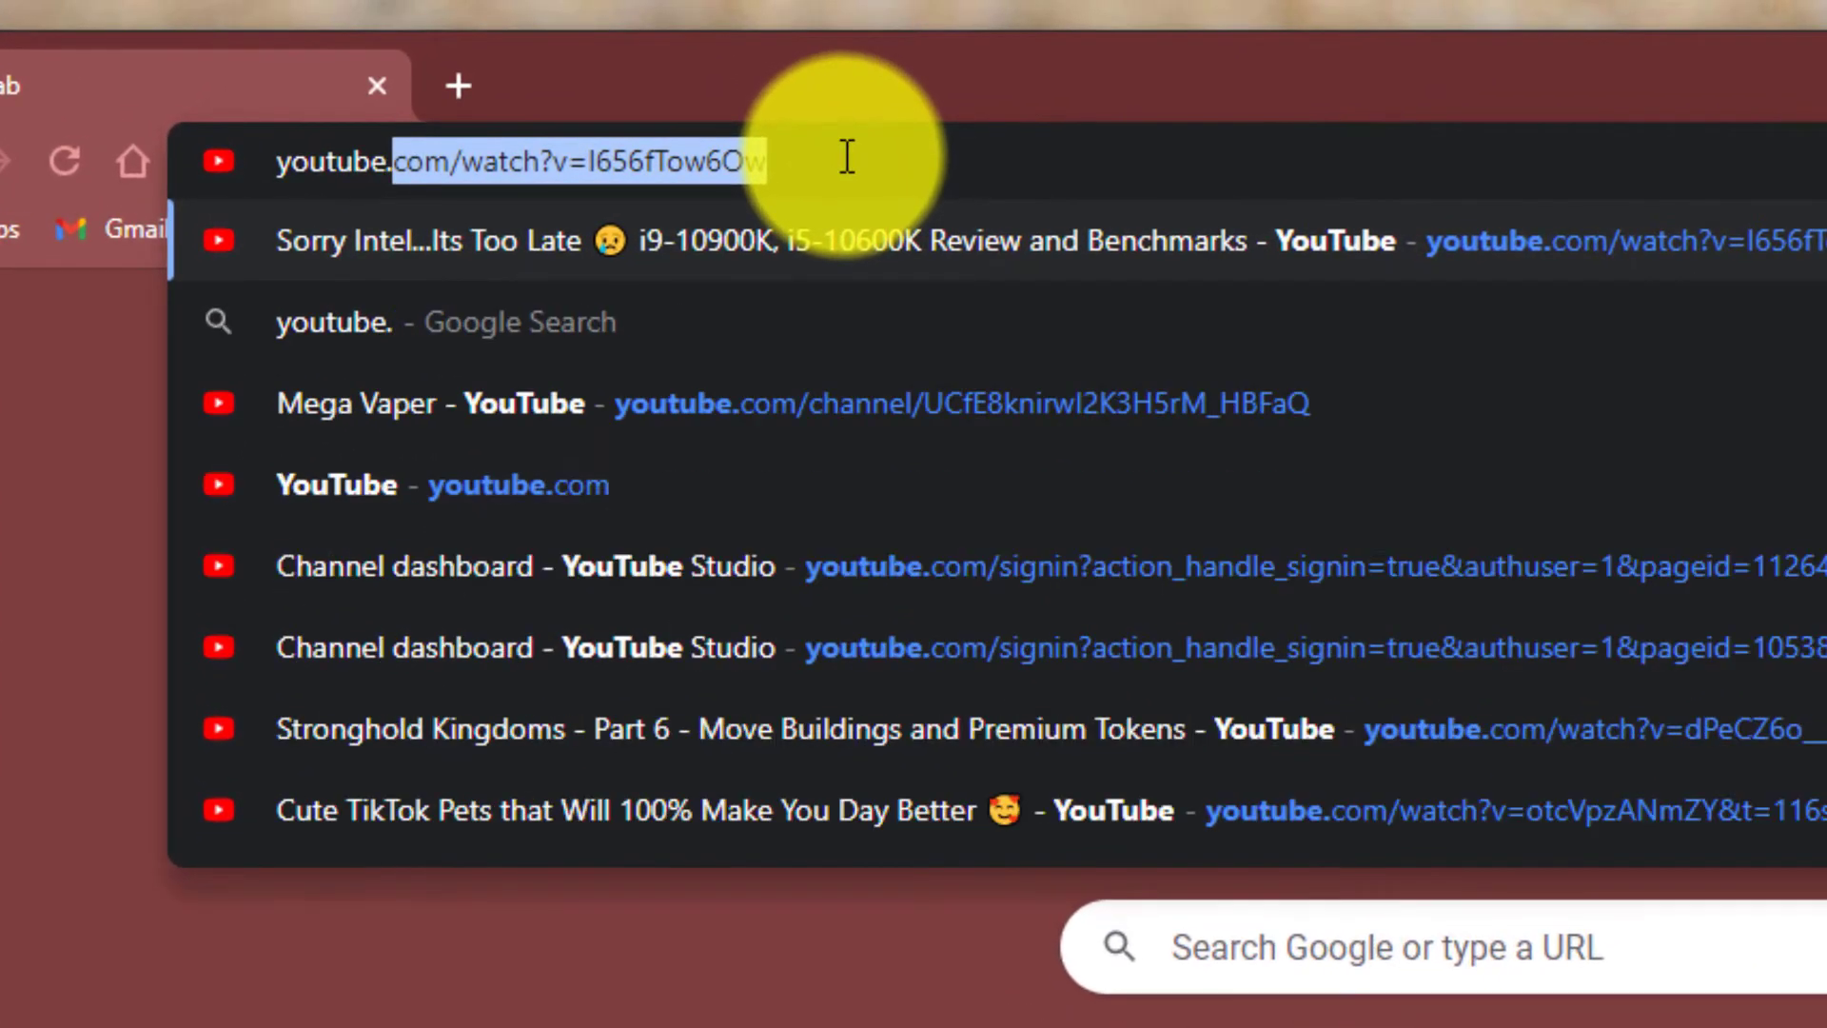
pyautogui.write('com/c')
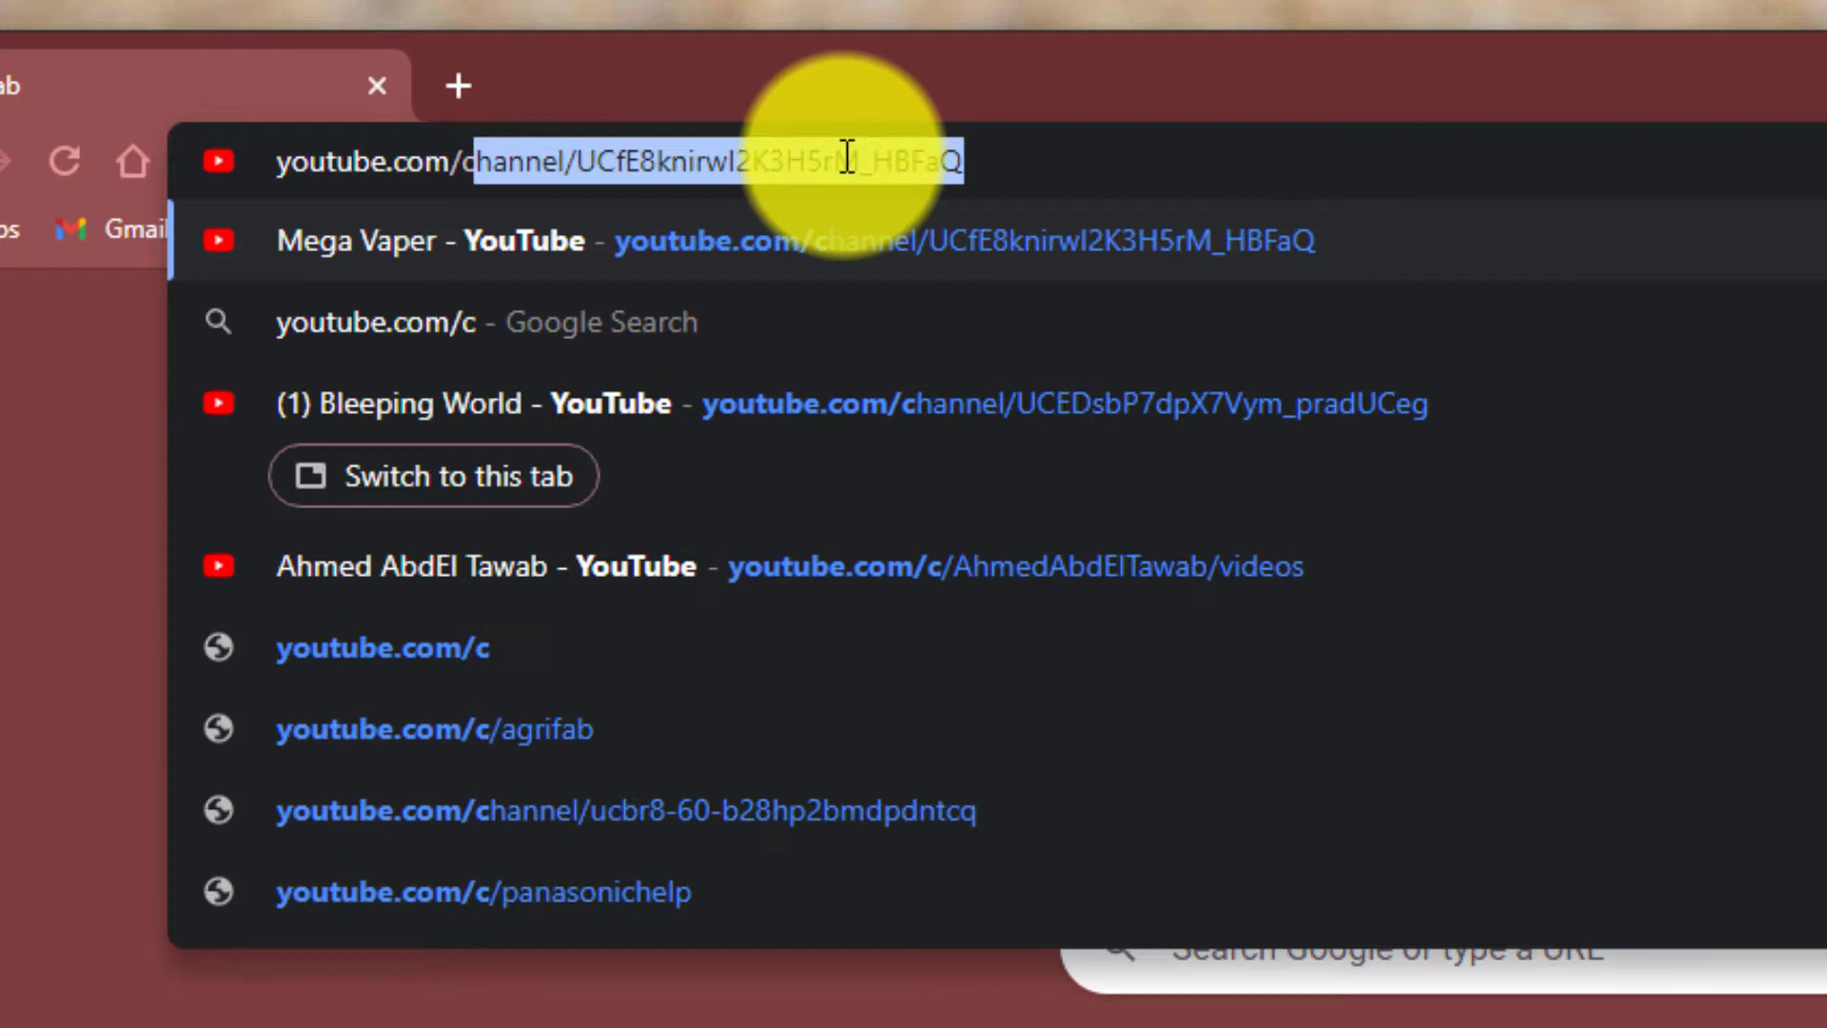
pyautogui.write('hanne')
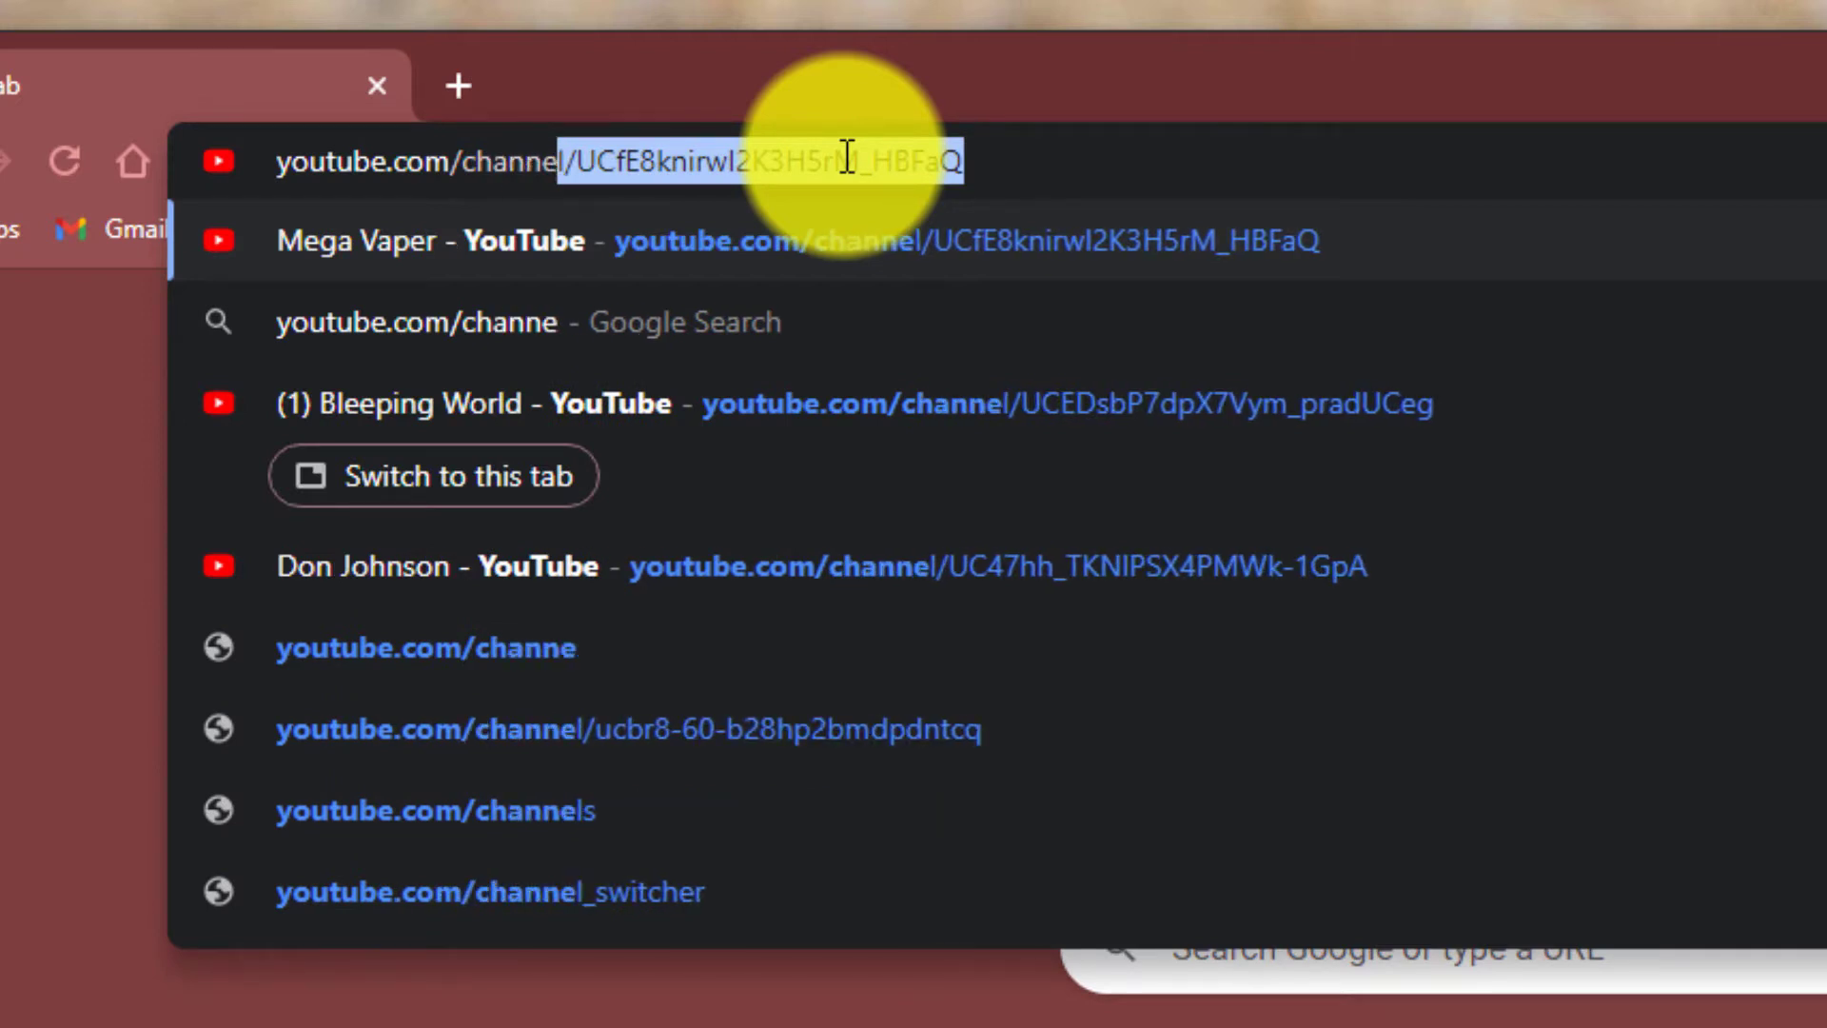
pyautogui.write('l/')
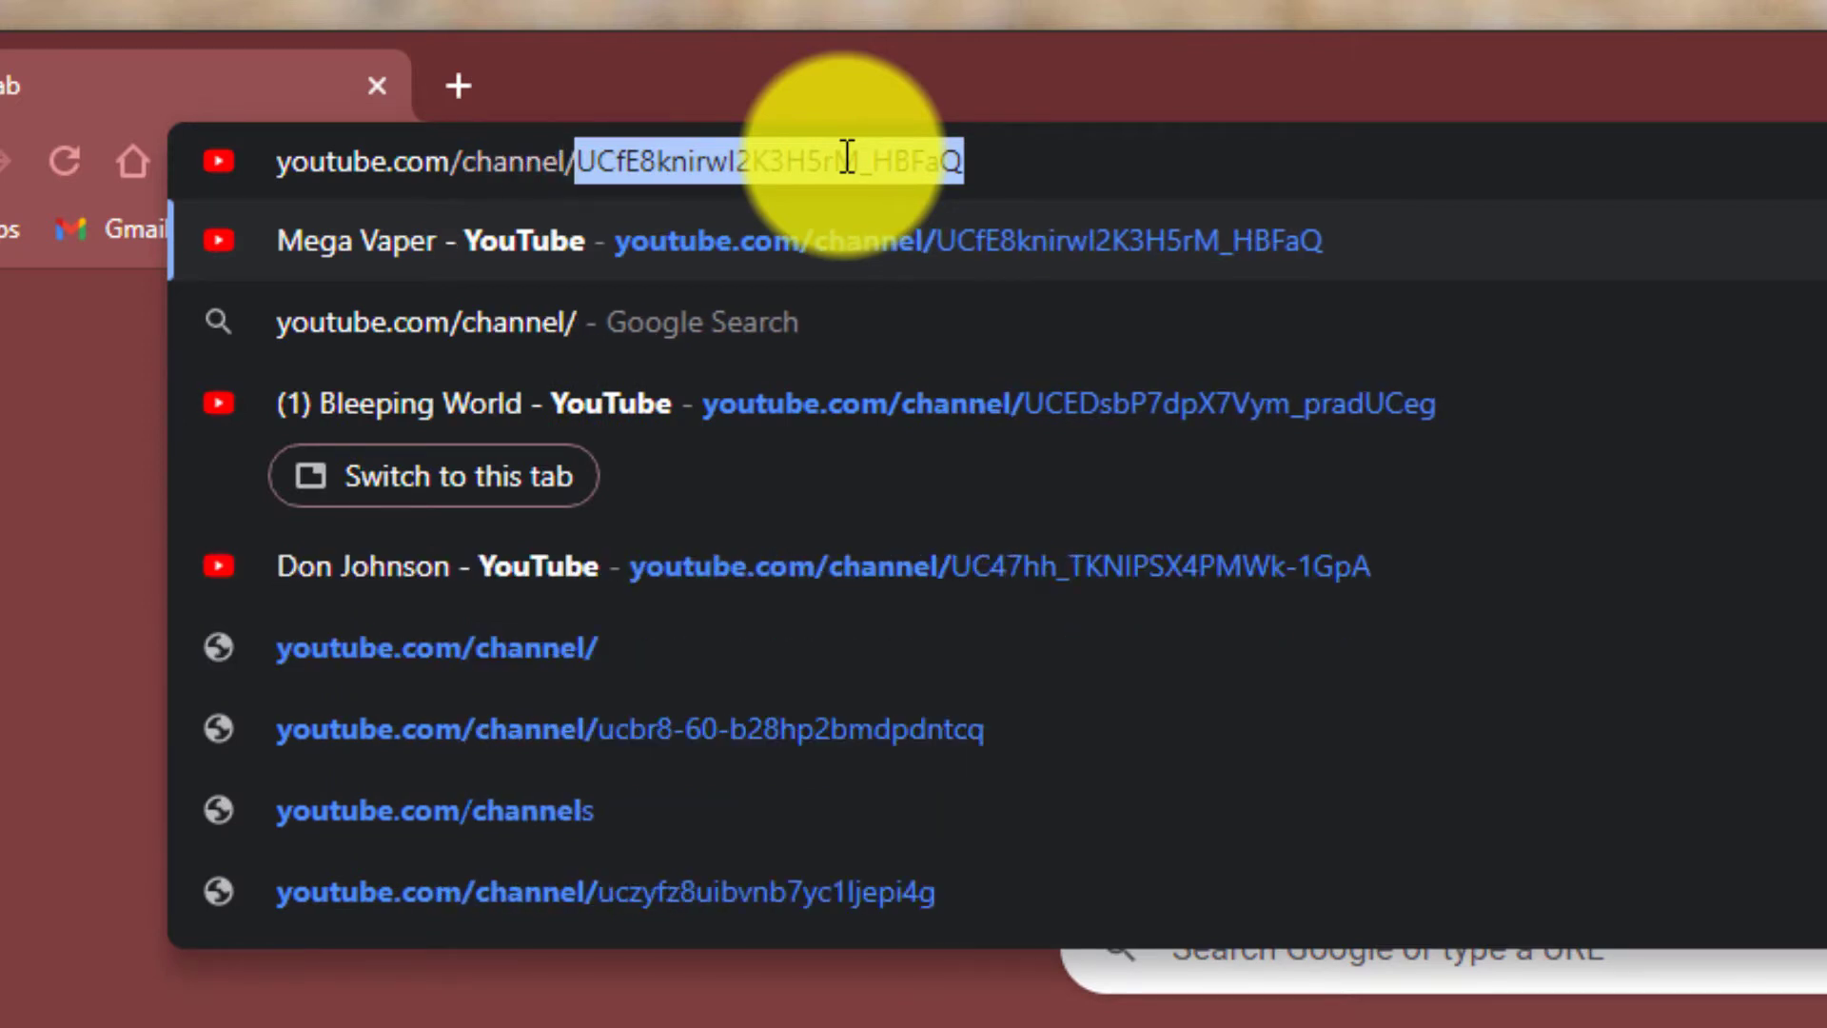
pyautogui.write('U')
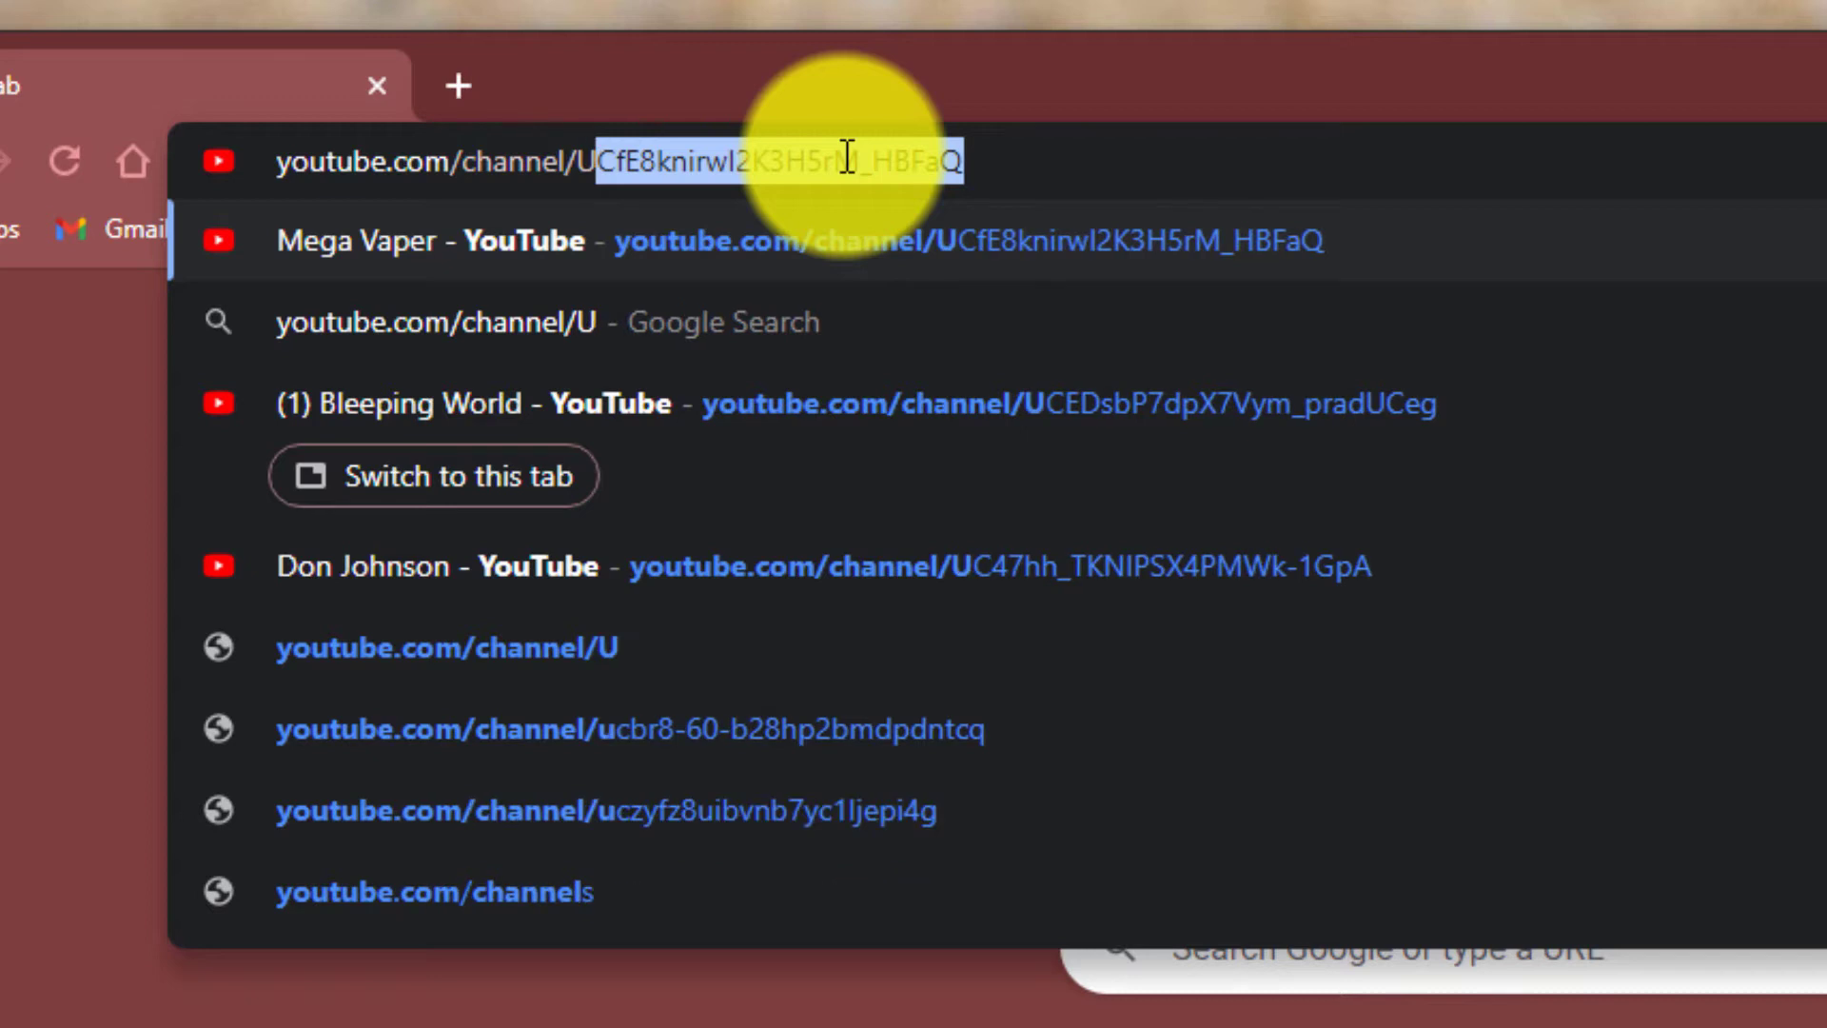
pyautogui.write('CE')
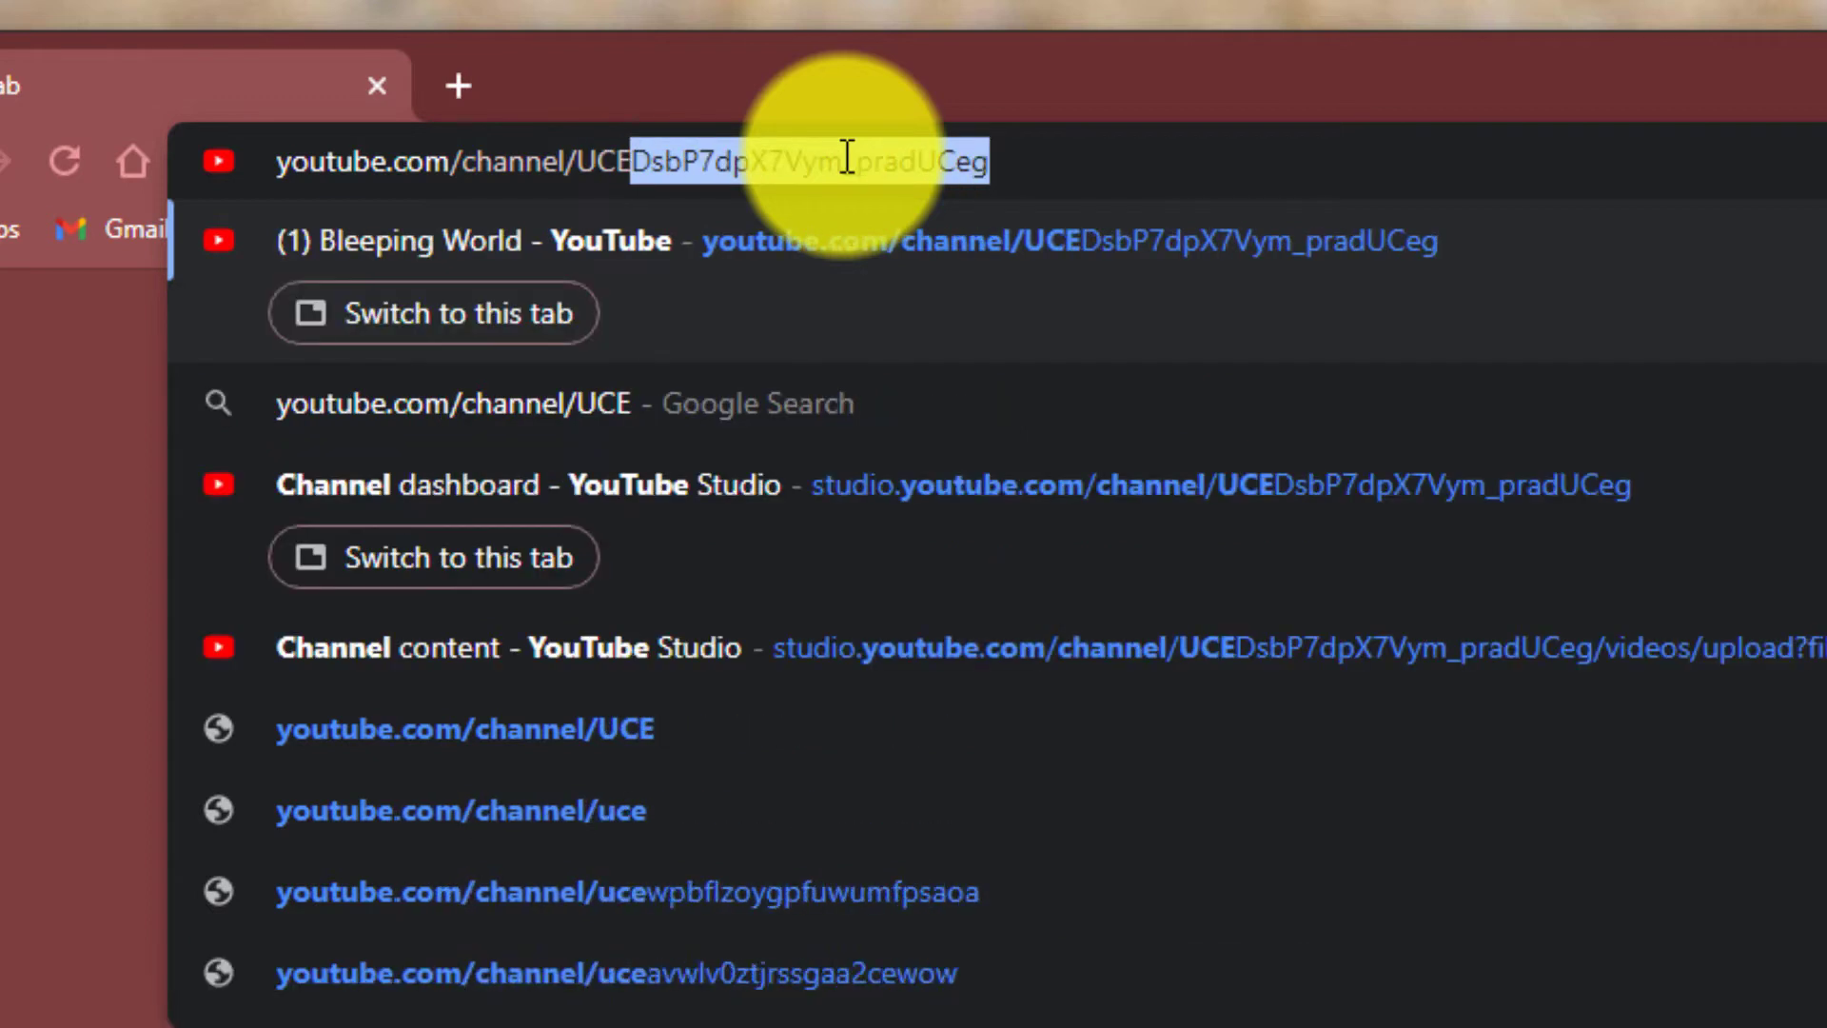
pyautogui.write('Ds')
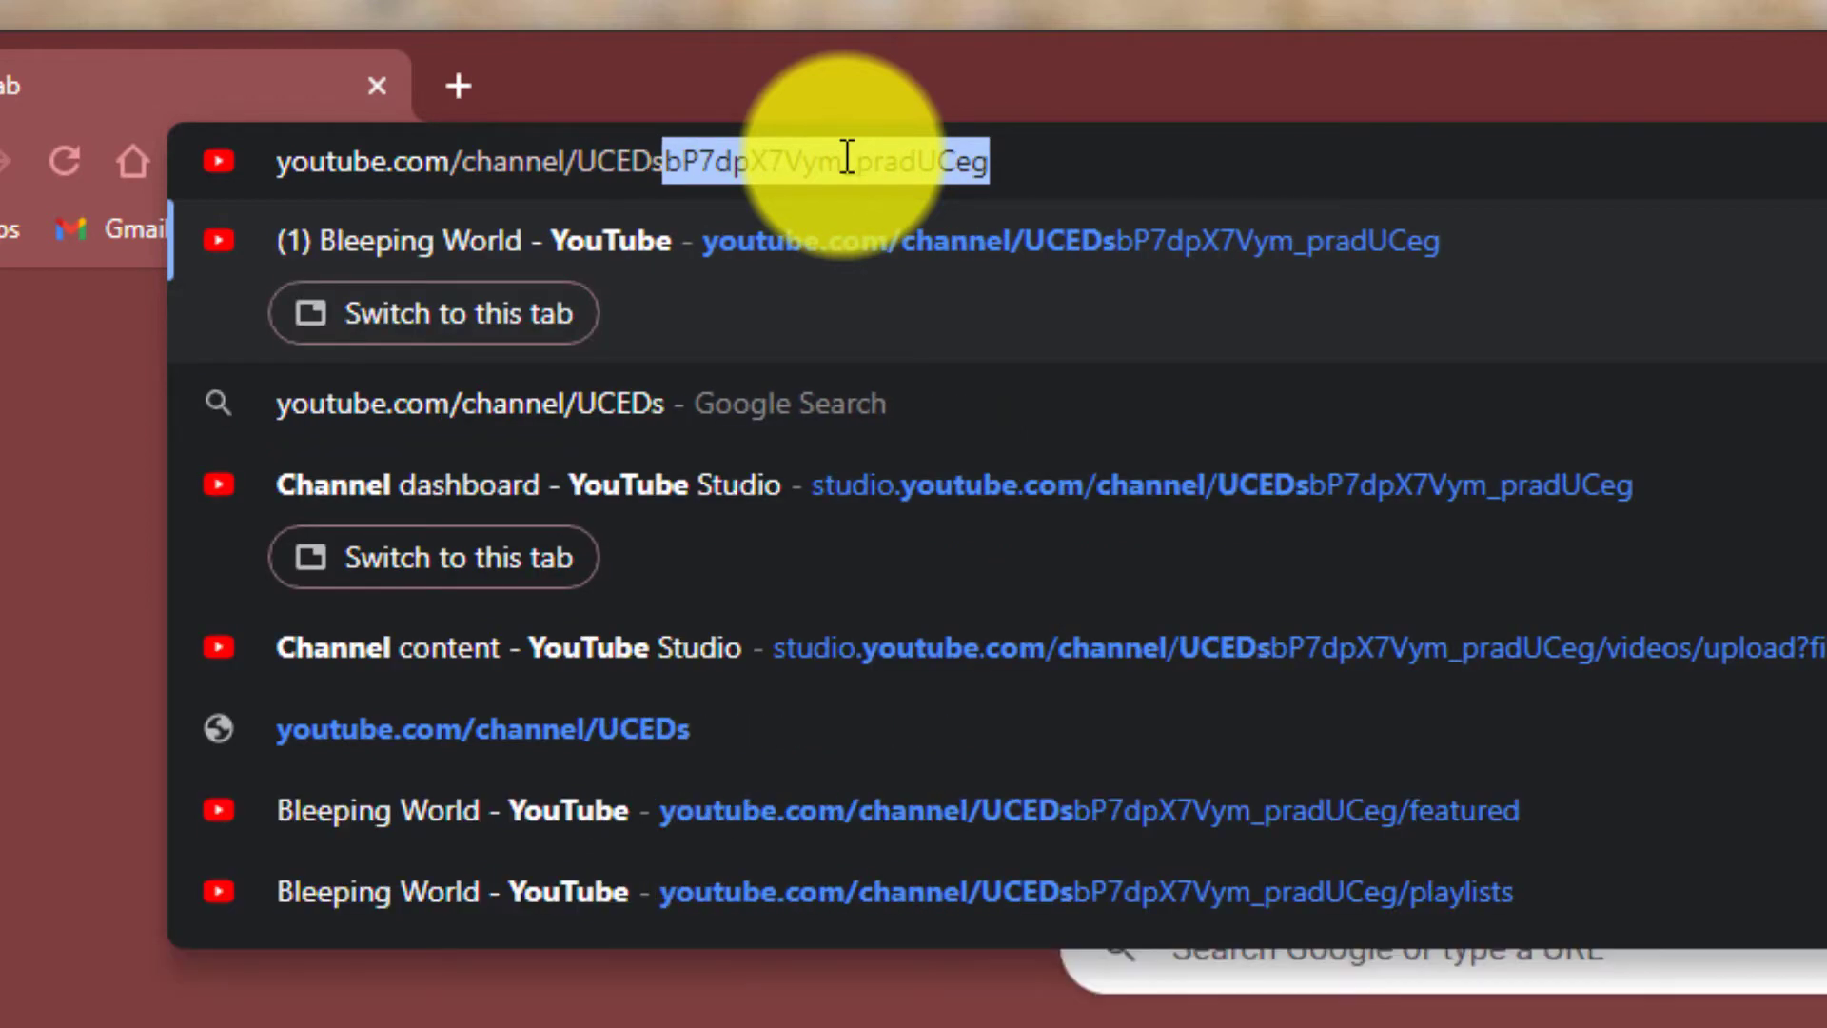
pyautogui.write('bP')
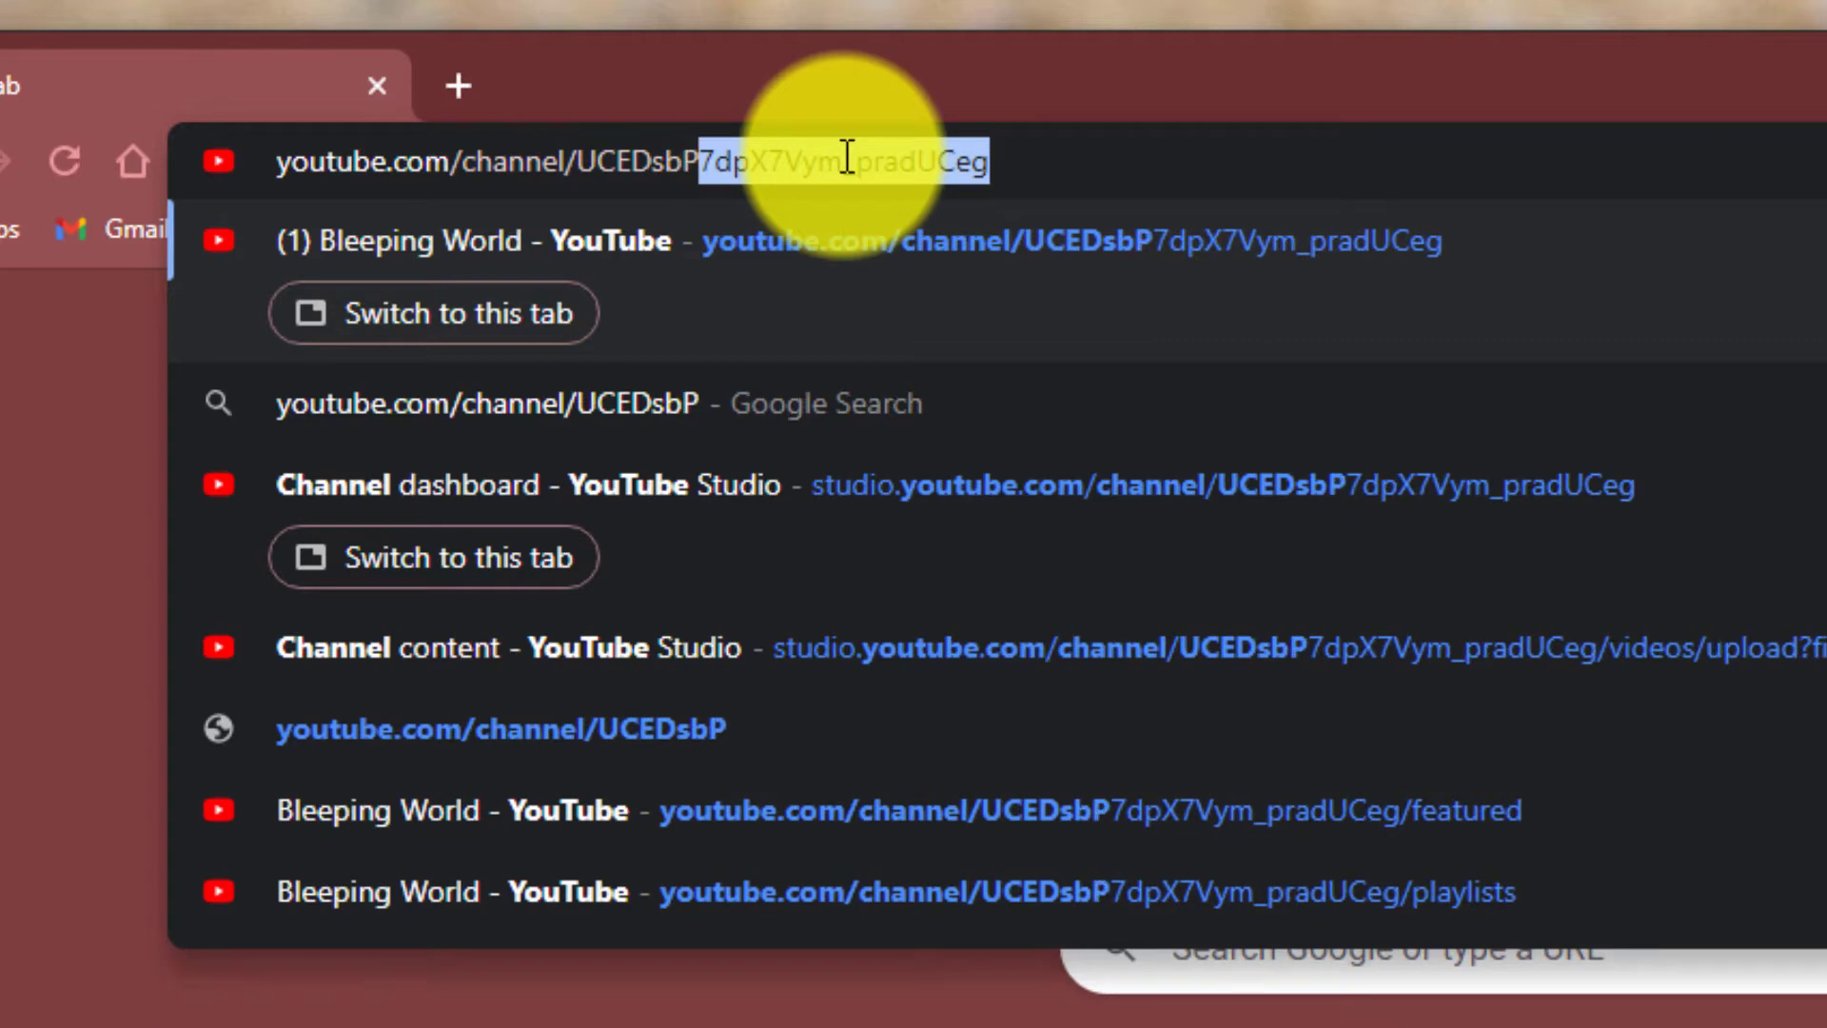
pyautogui.write('7')
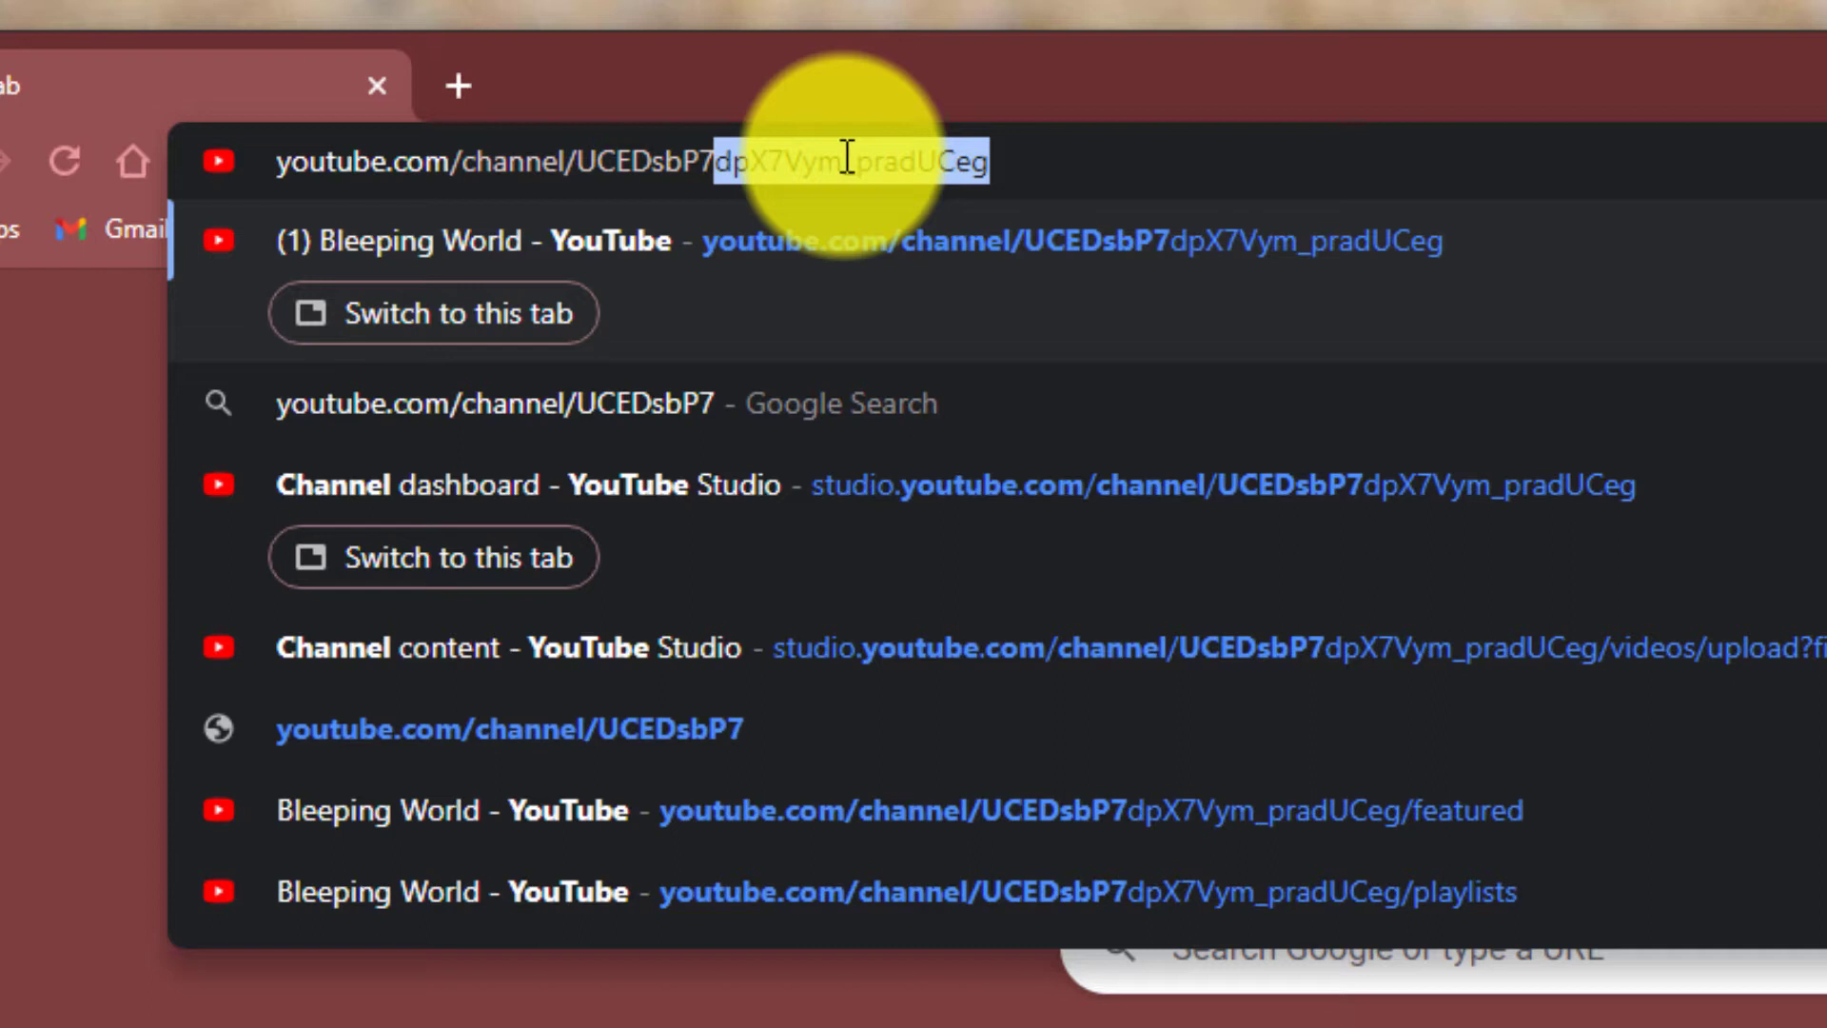
pyautogui.write('dpX')
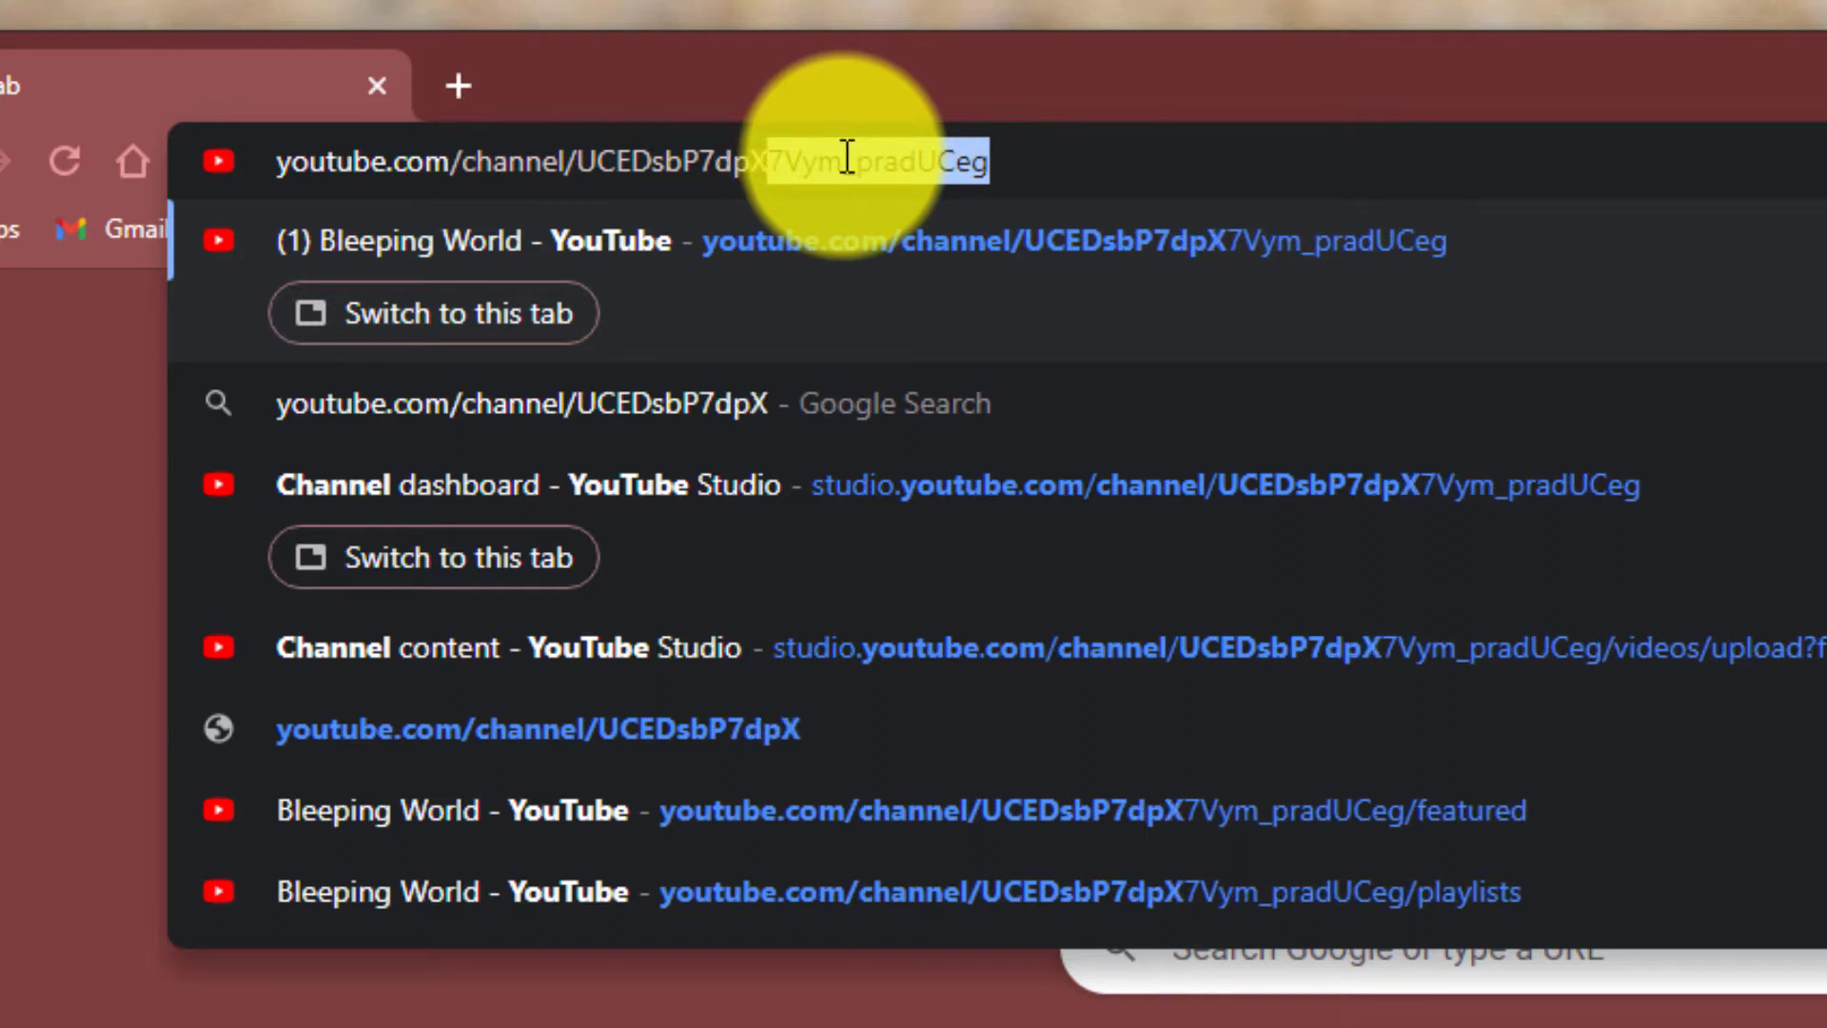
pyautogui.write('7')
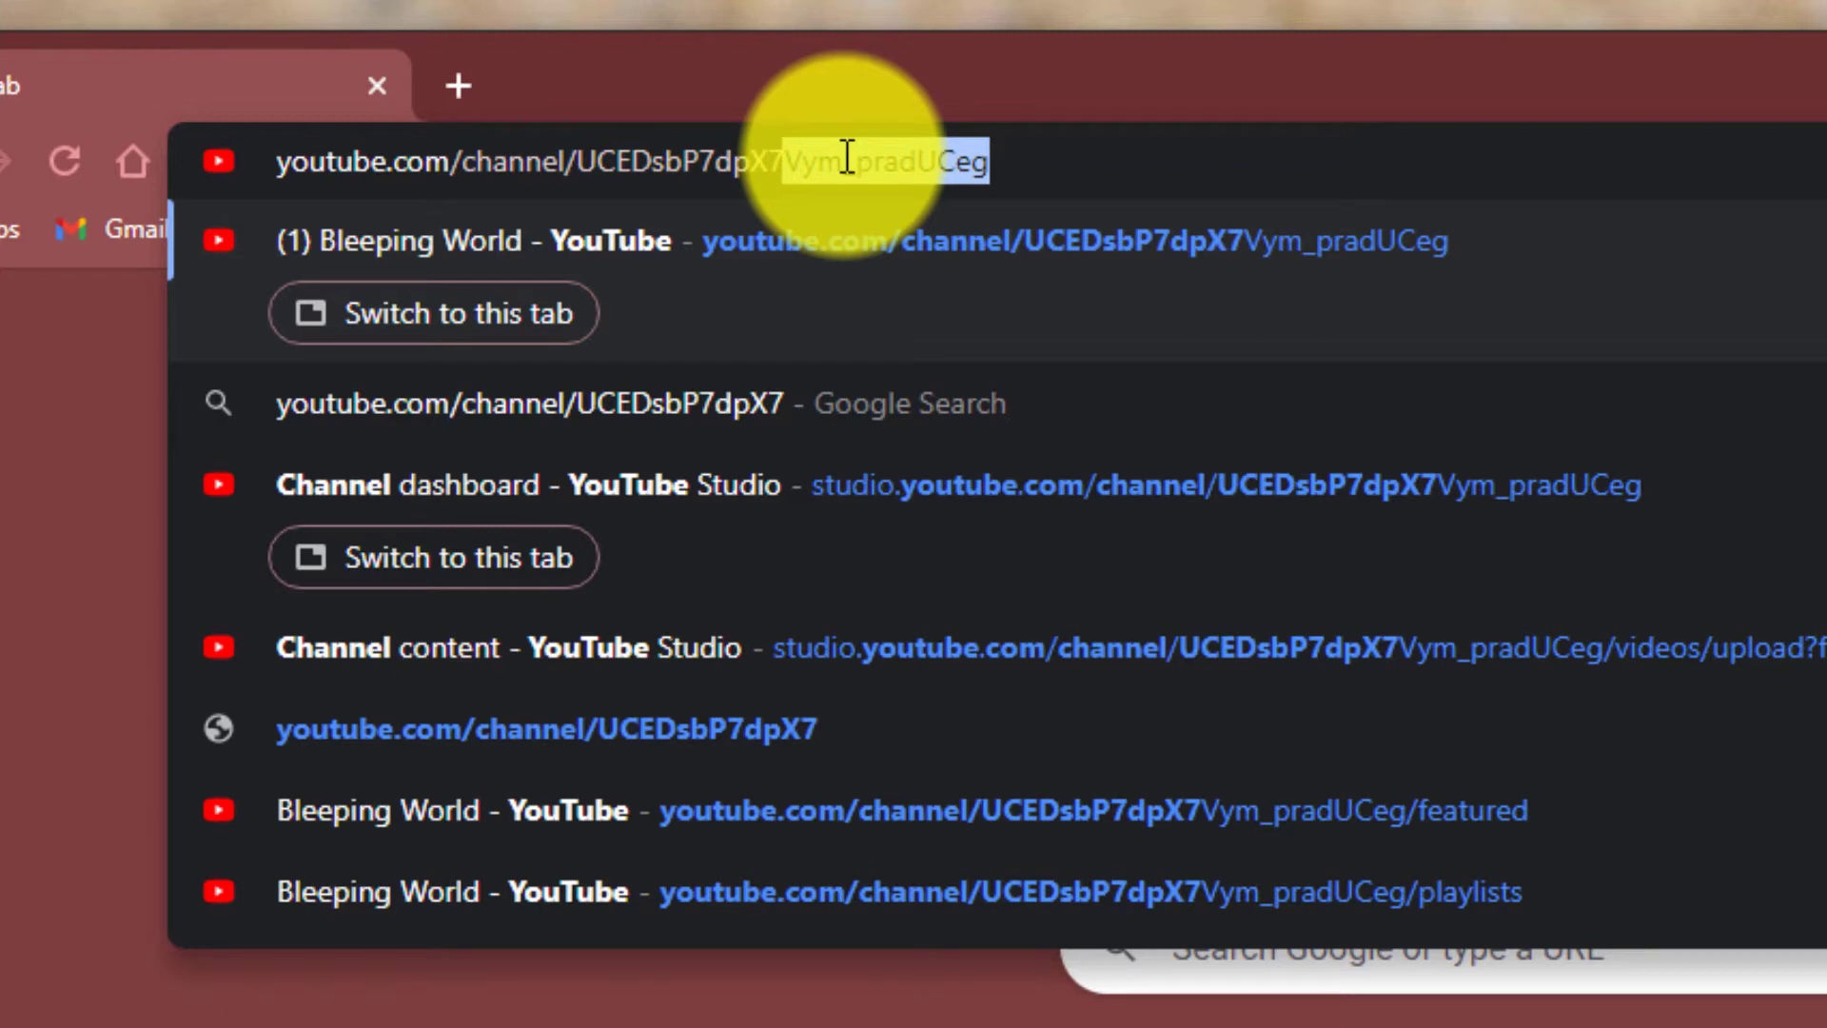
pyautogui.write('Vym')
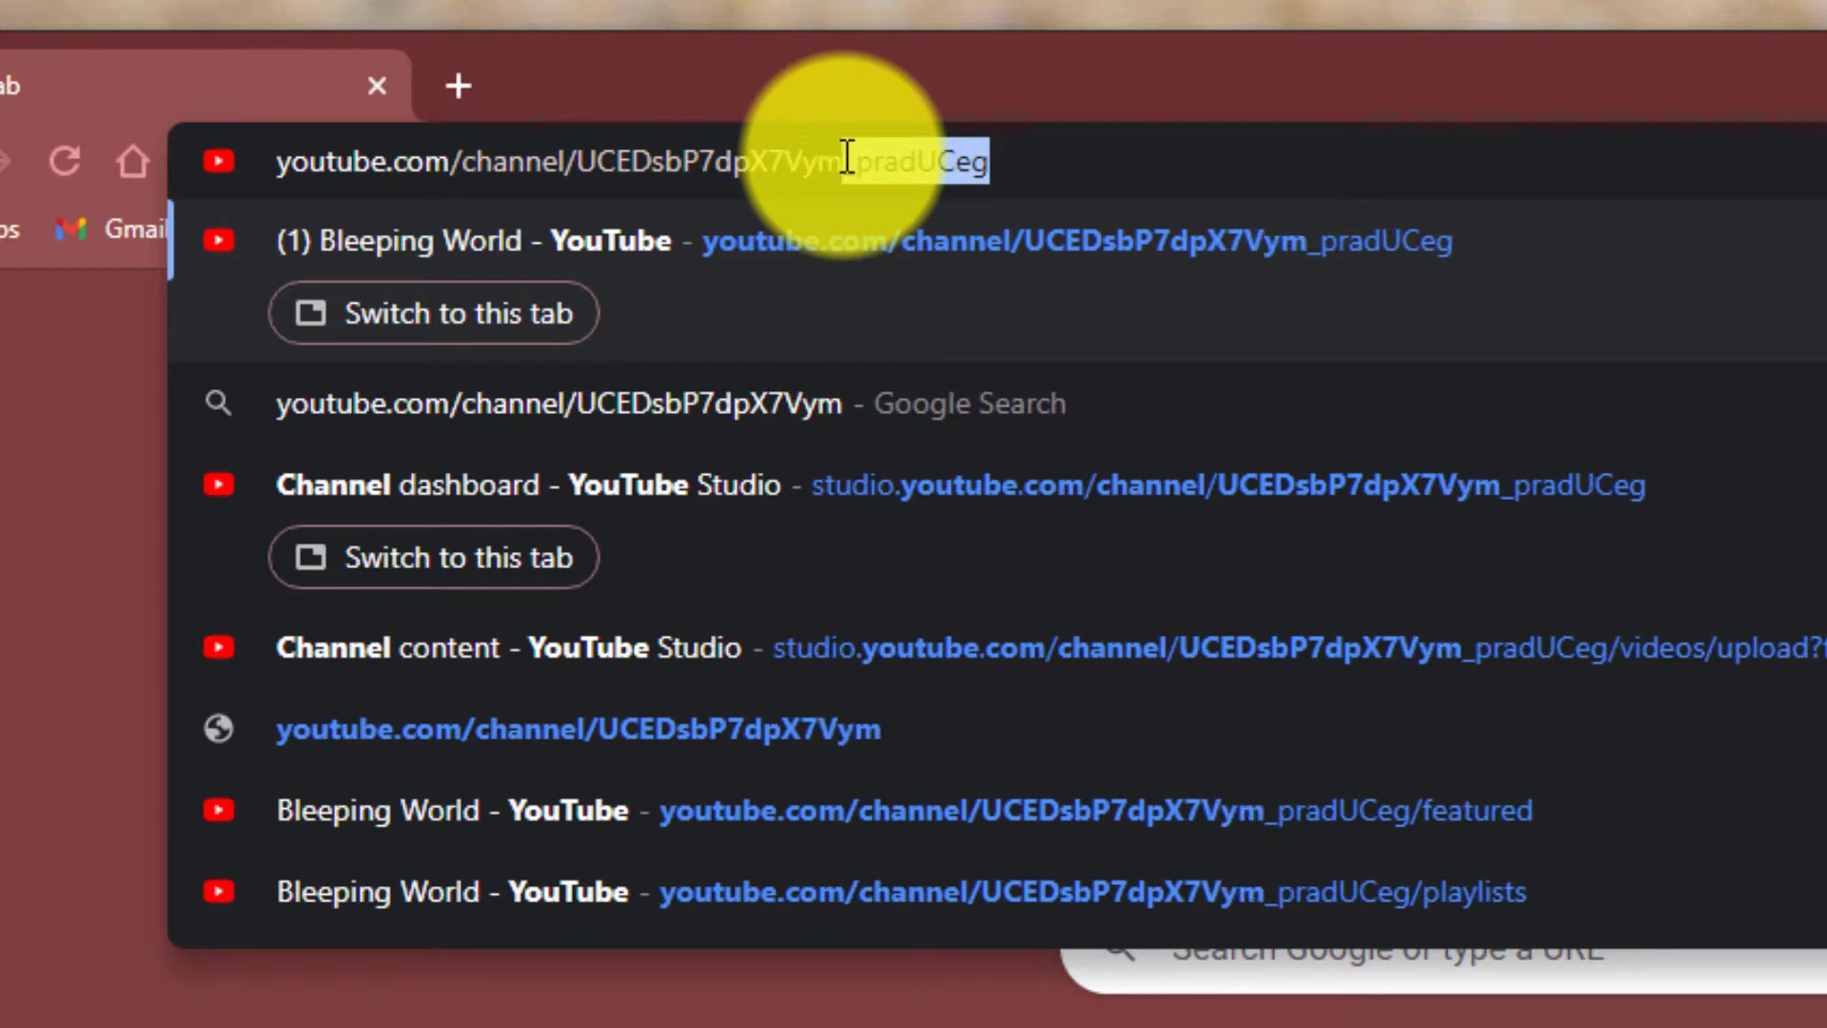
pyautogui.write('_')
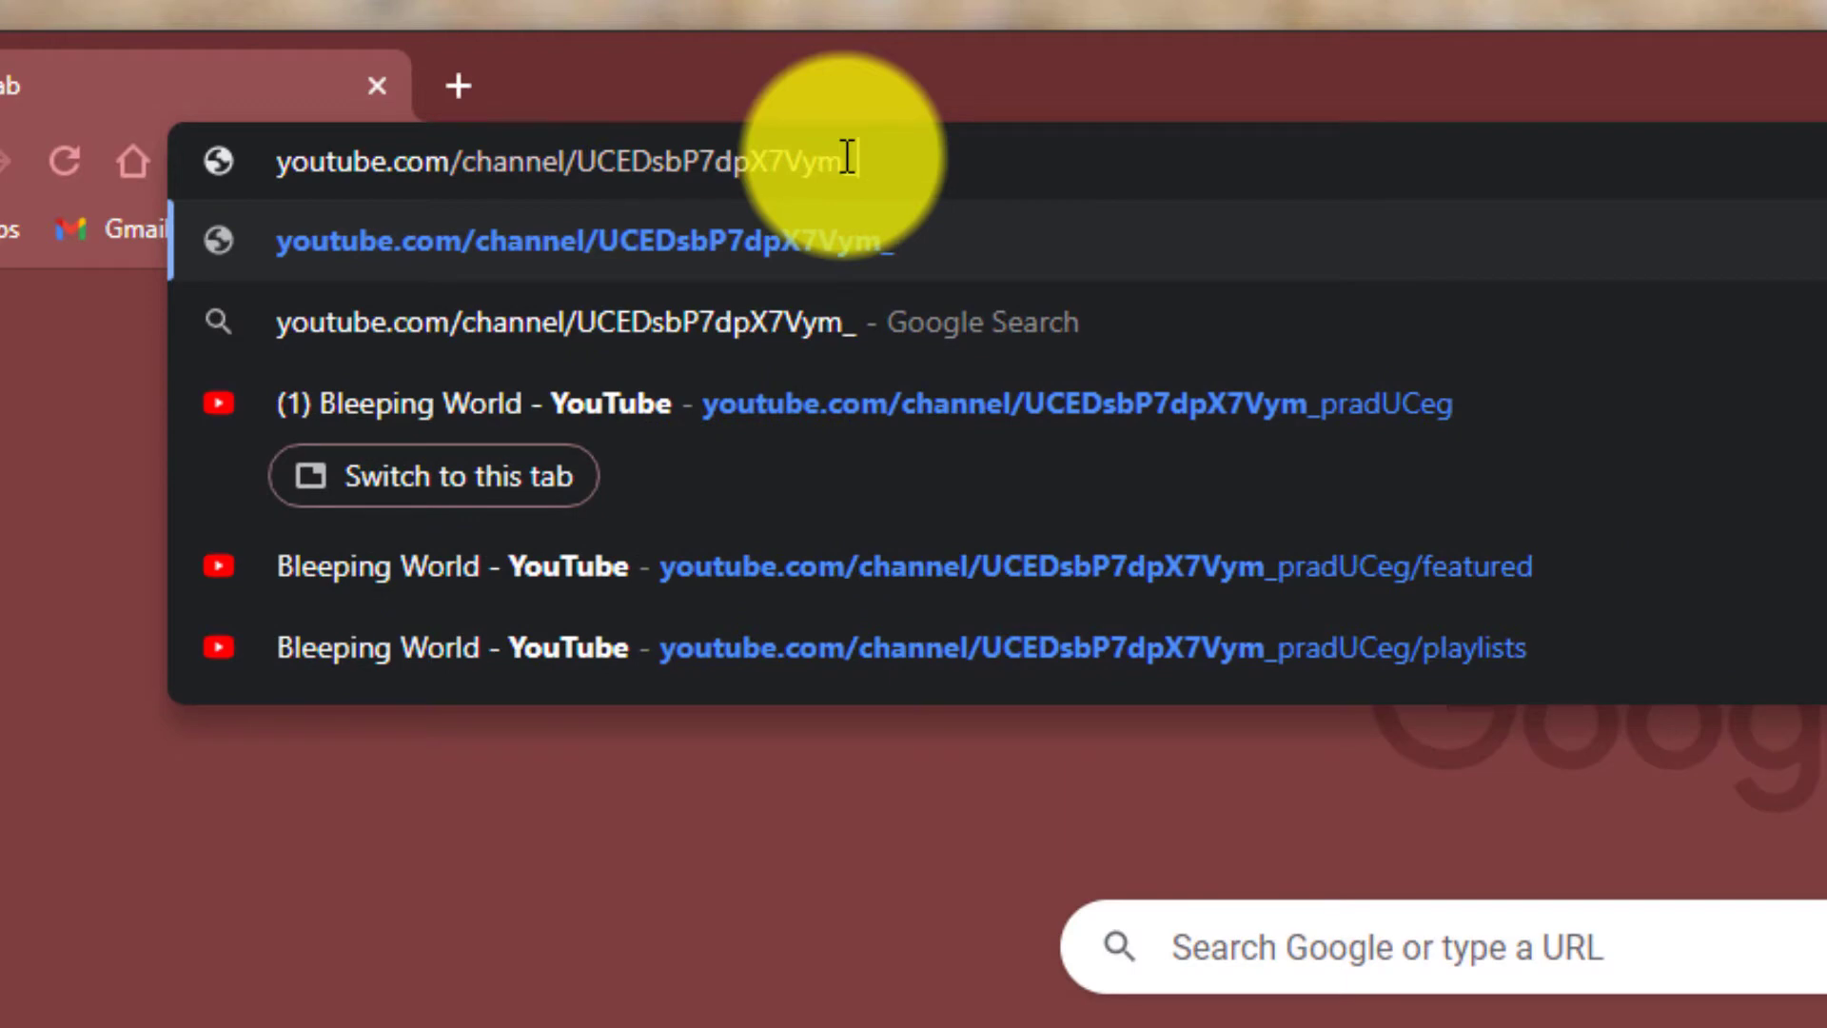
pyautogui.write('pr')
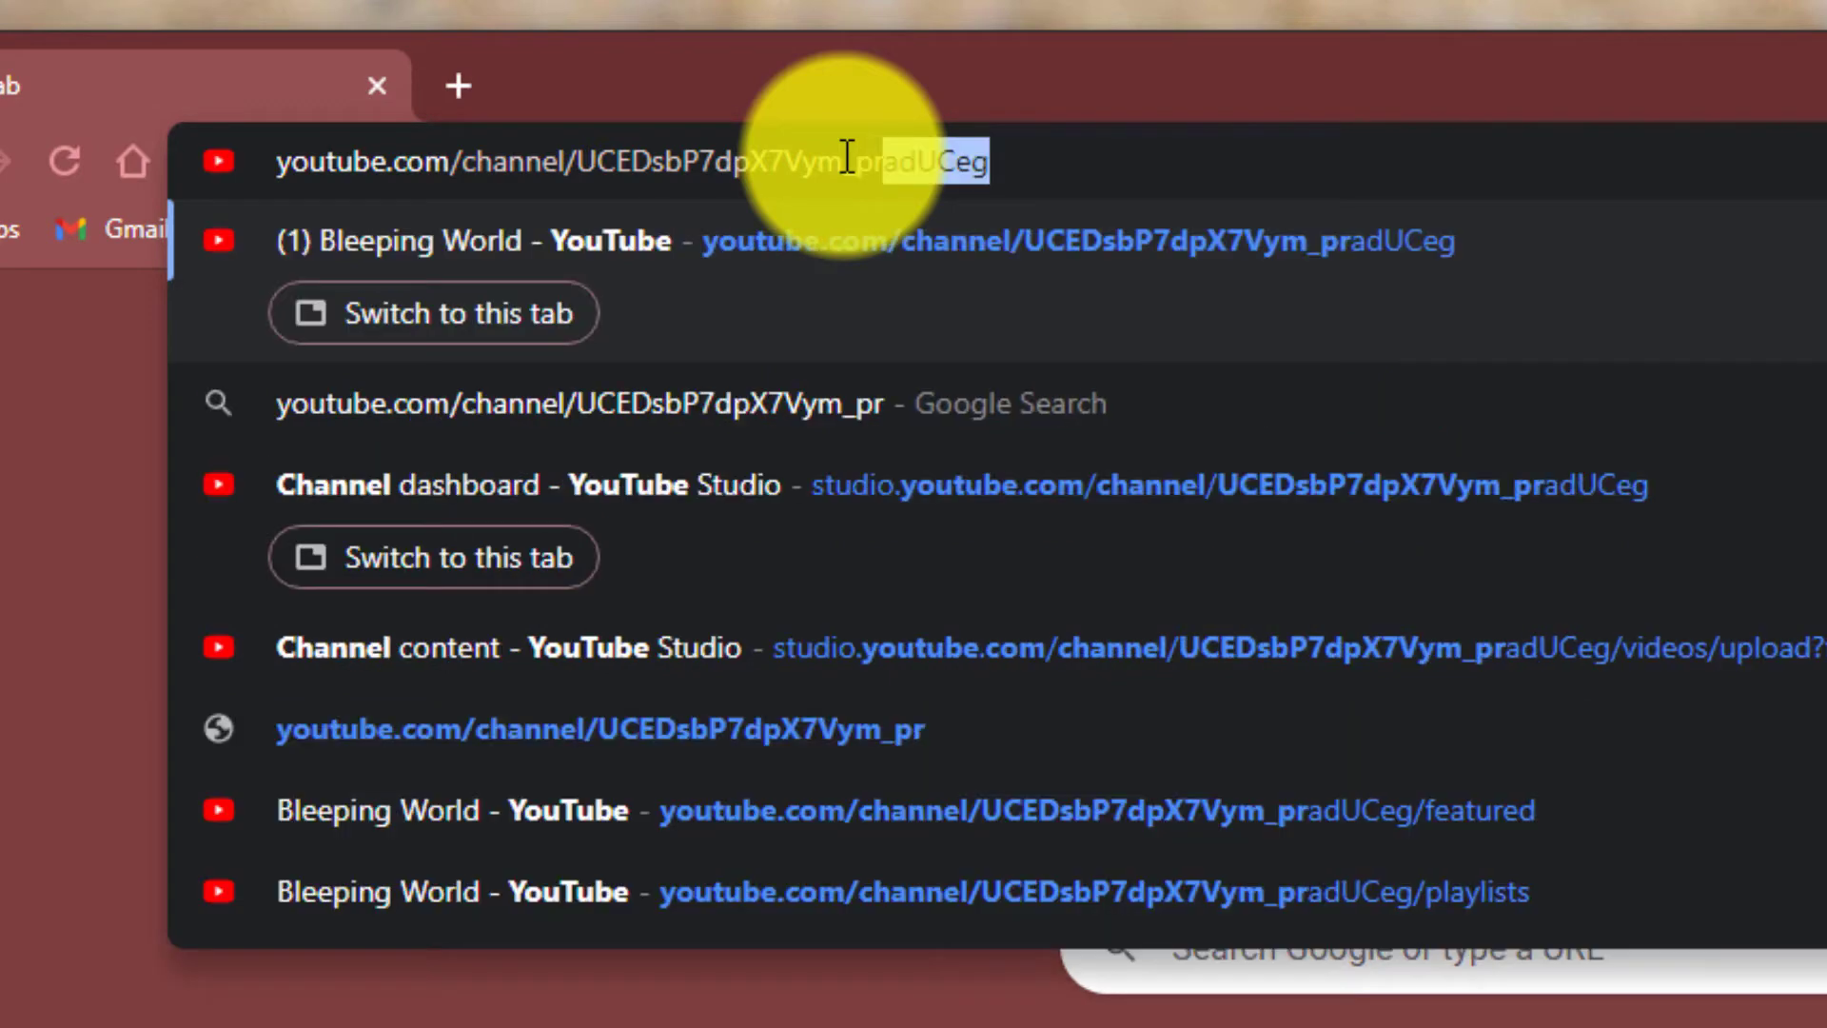
pyautogui.write('ad')
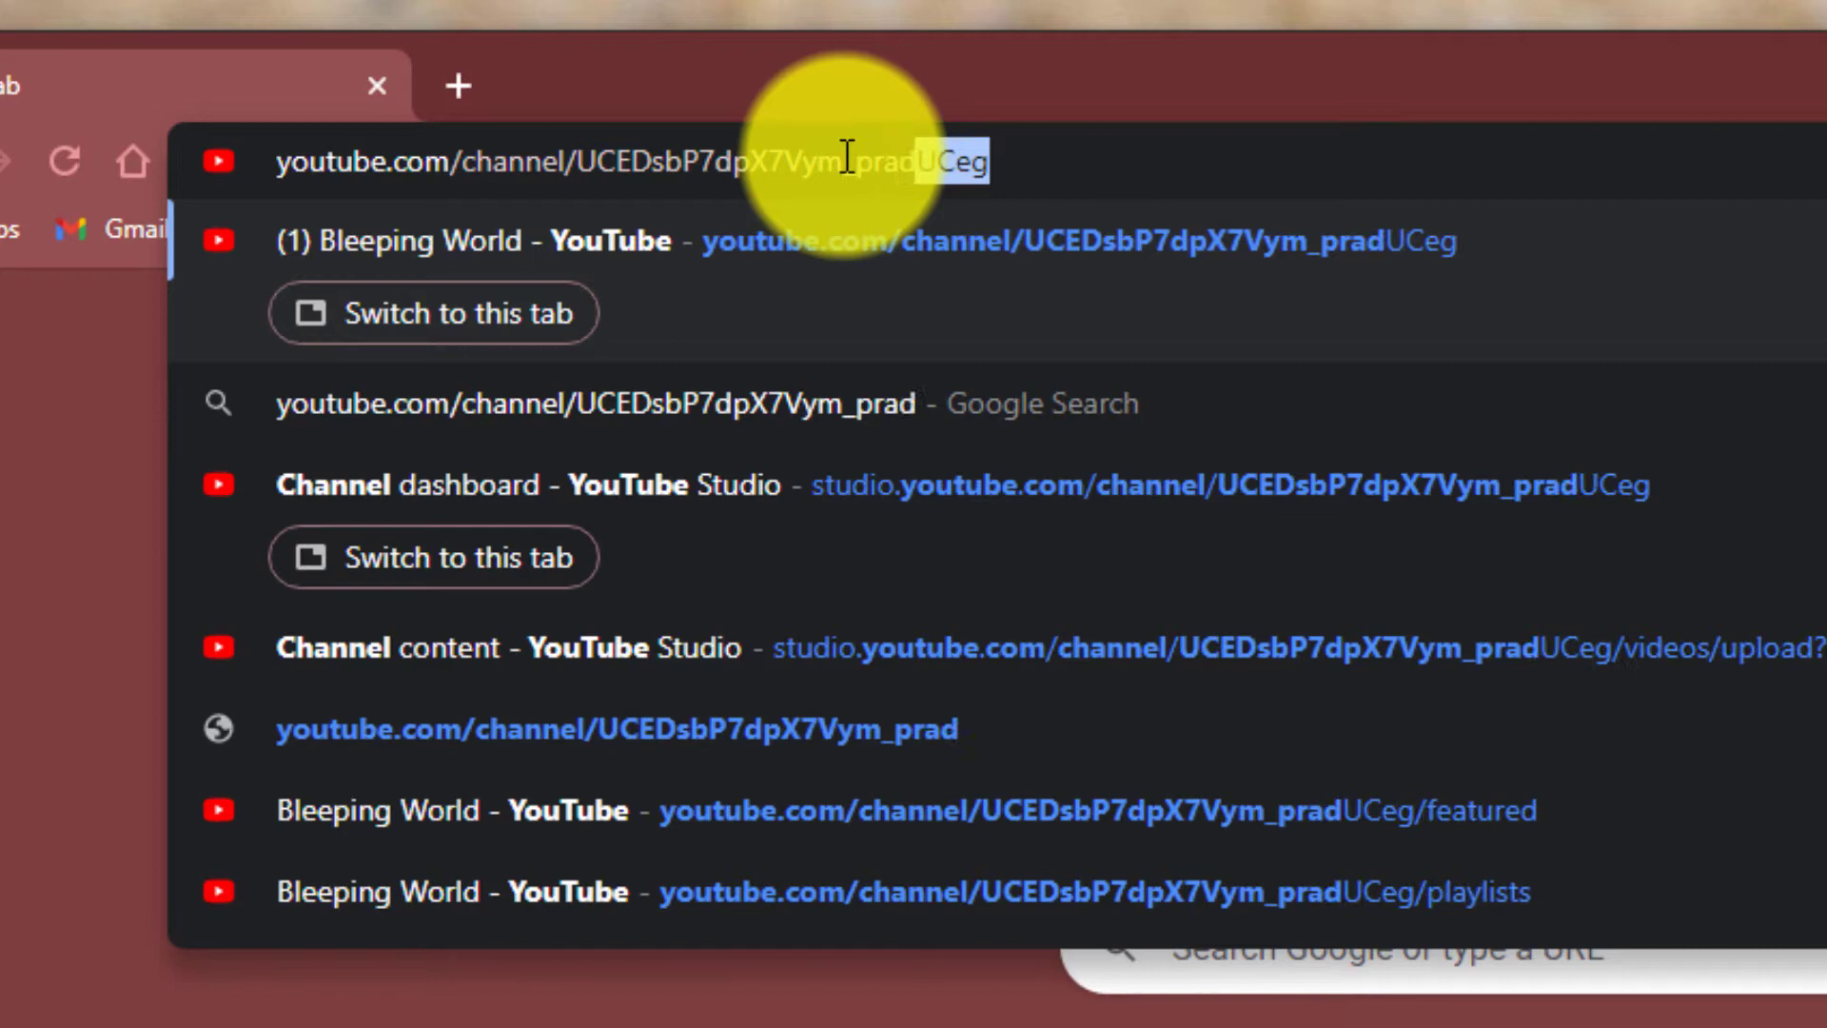
pyautogui.write('U')
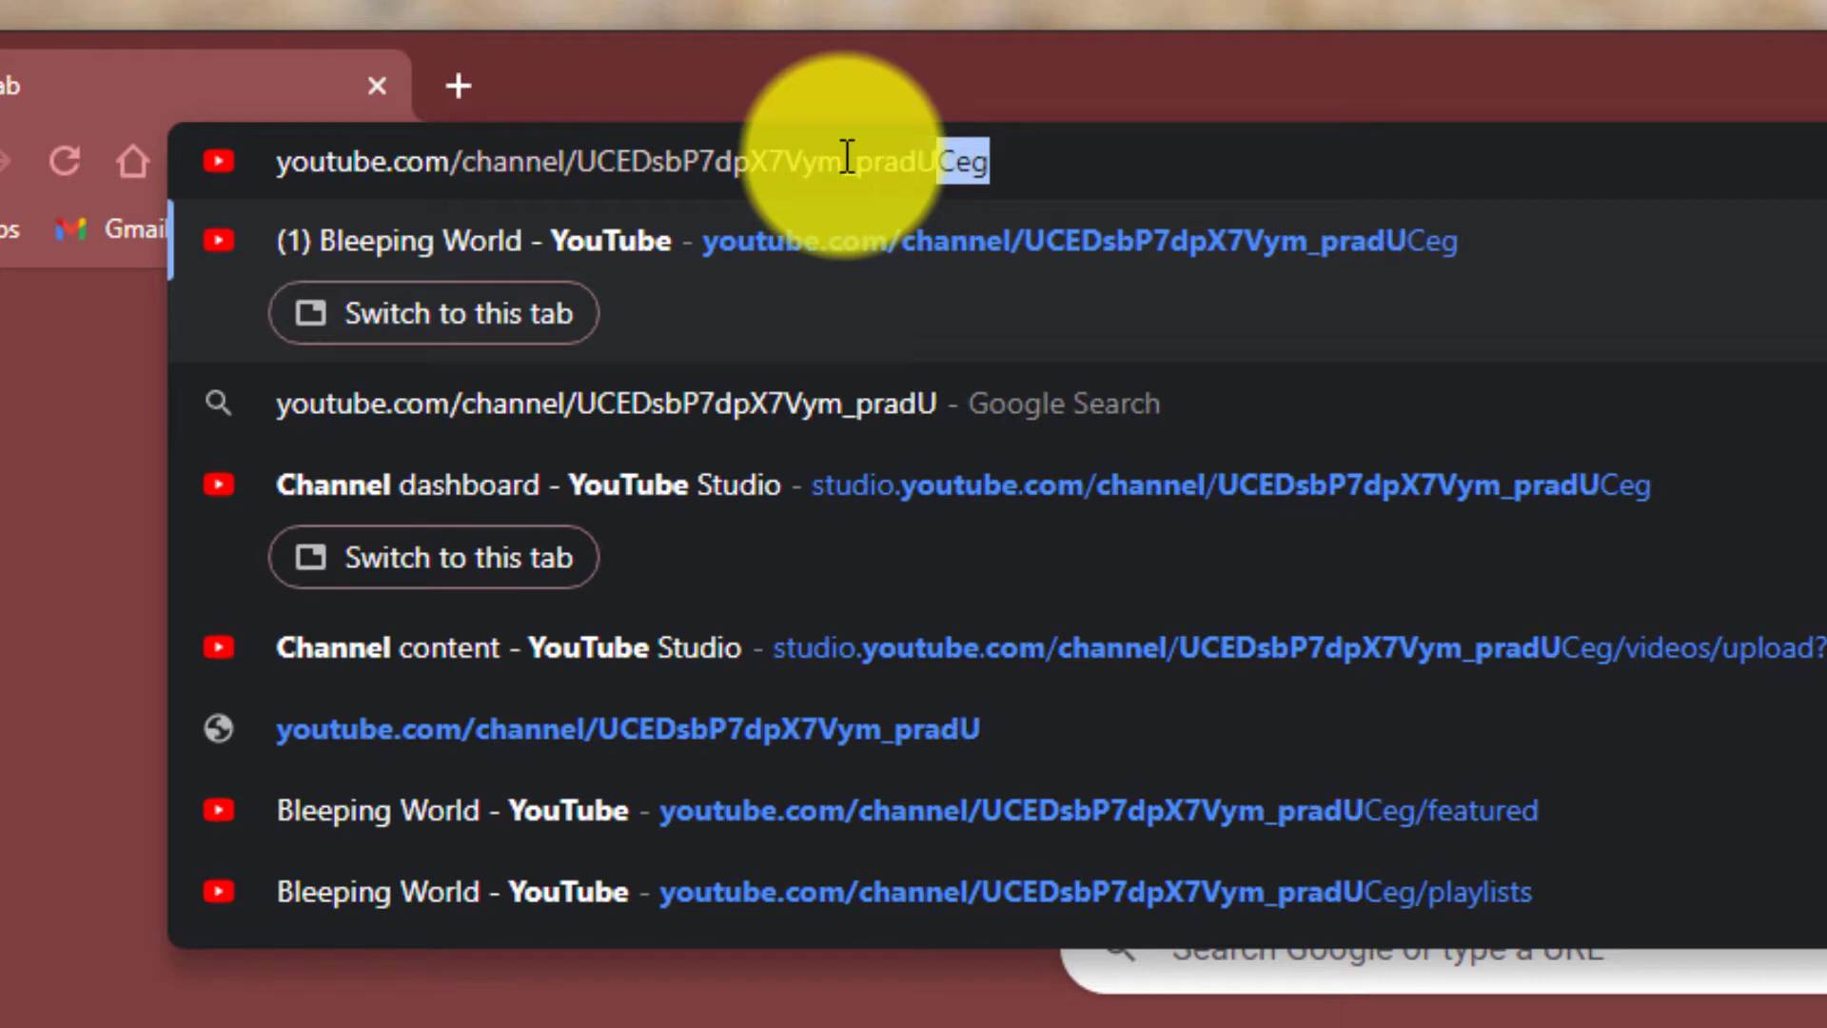
pyautogui.write('Ceg')
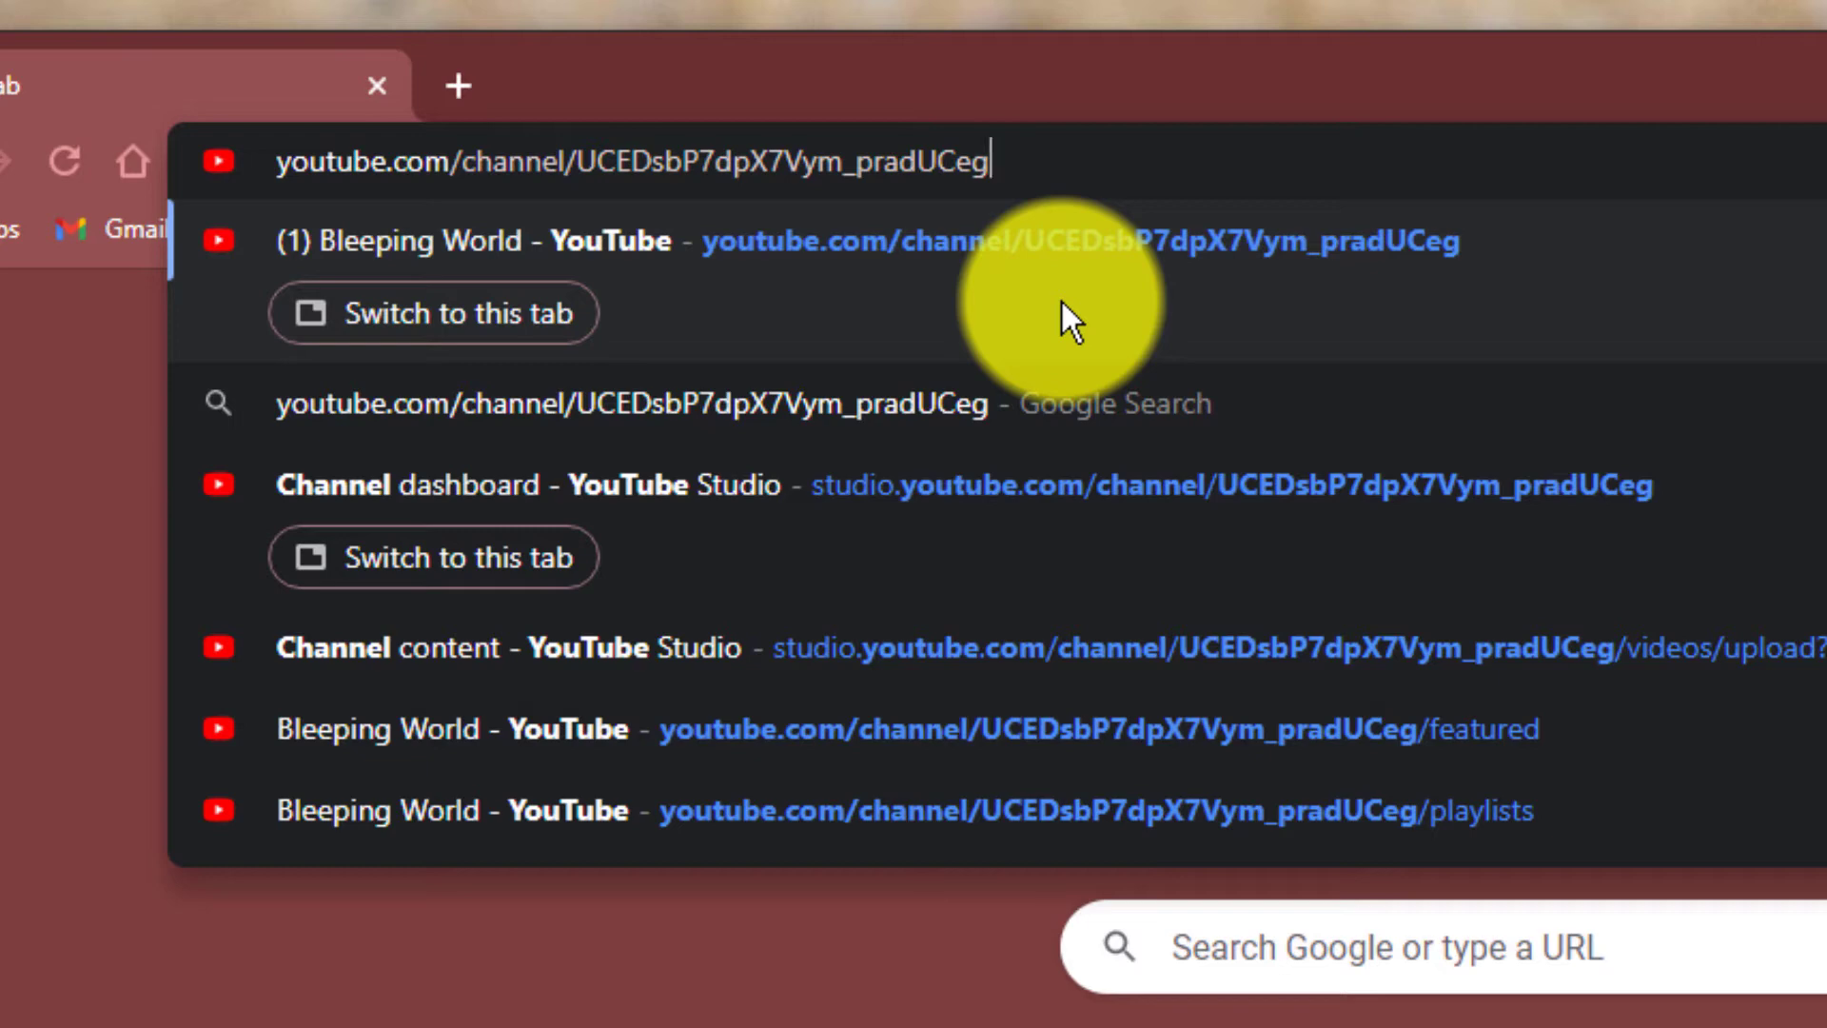
# Step: Load the Bleeping World YouTube channel home page from the typed address
pyautogui.press('Return')
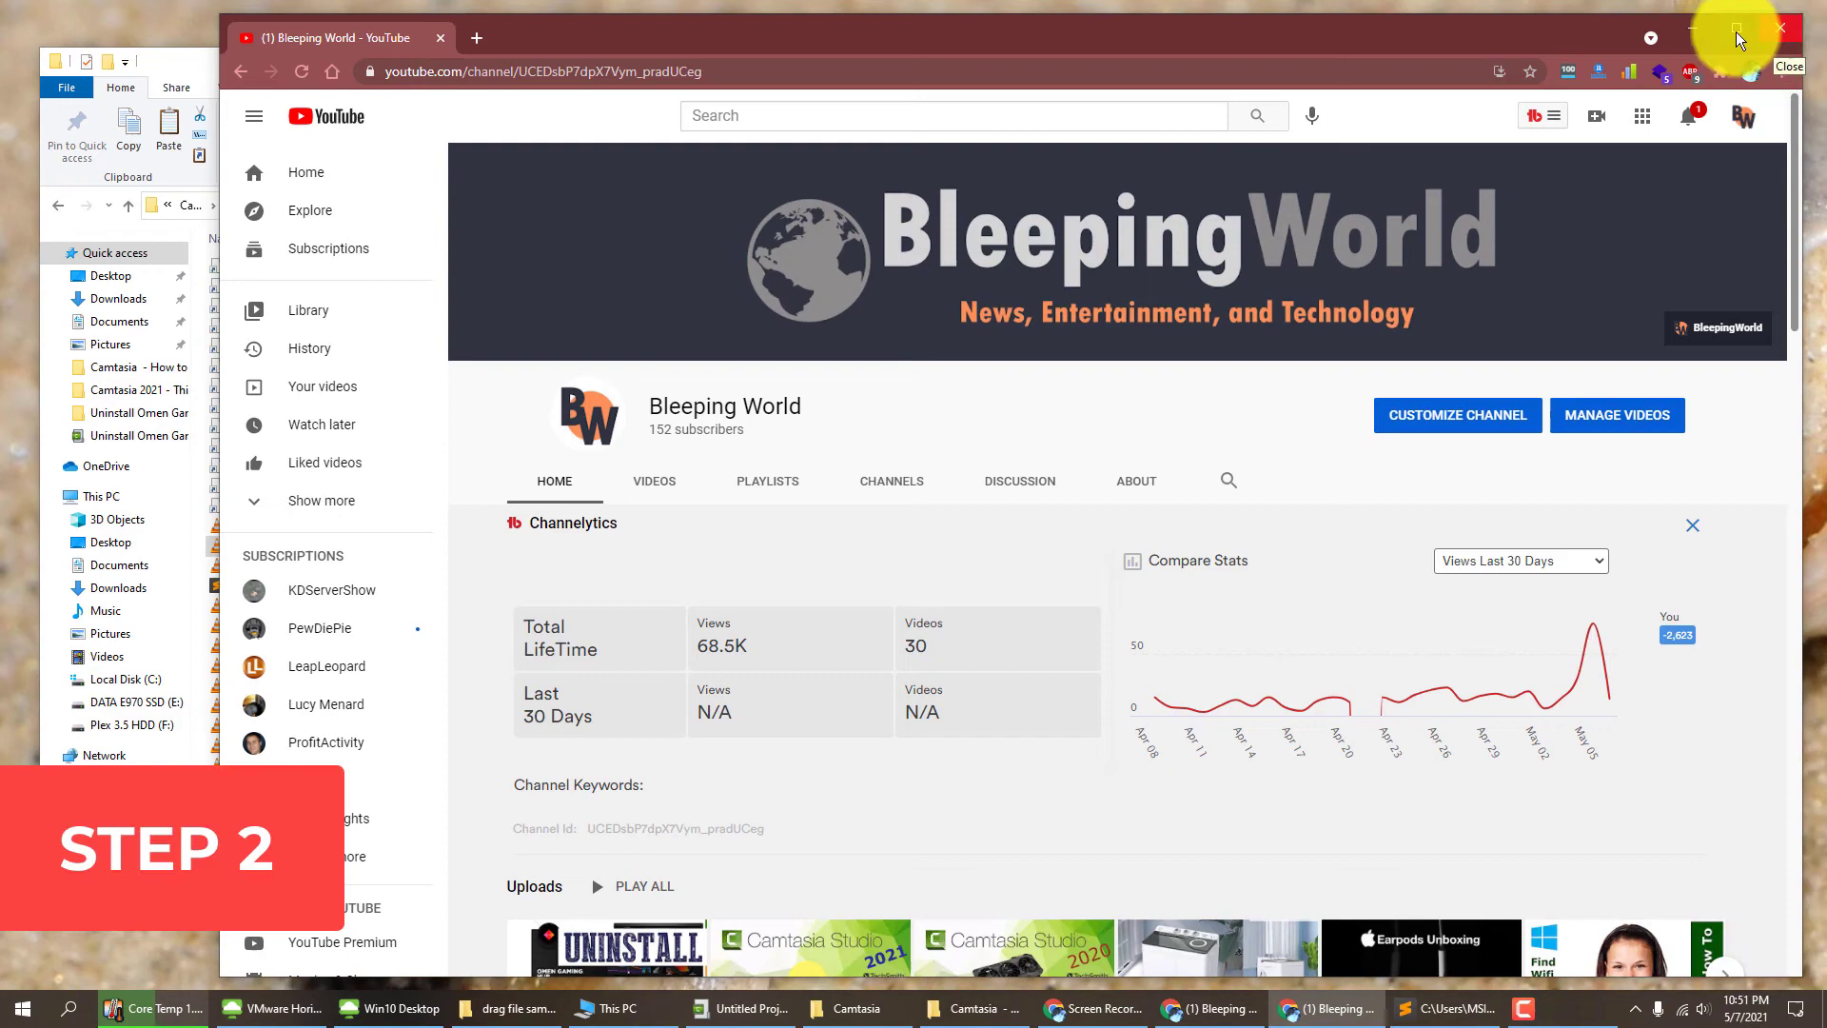
# Step: Close the YouTube browser window and bring up the Camtasia 2021 shortcut's context menu
pyautogui.click(1774, 23)
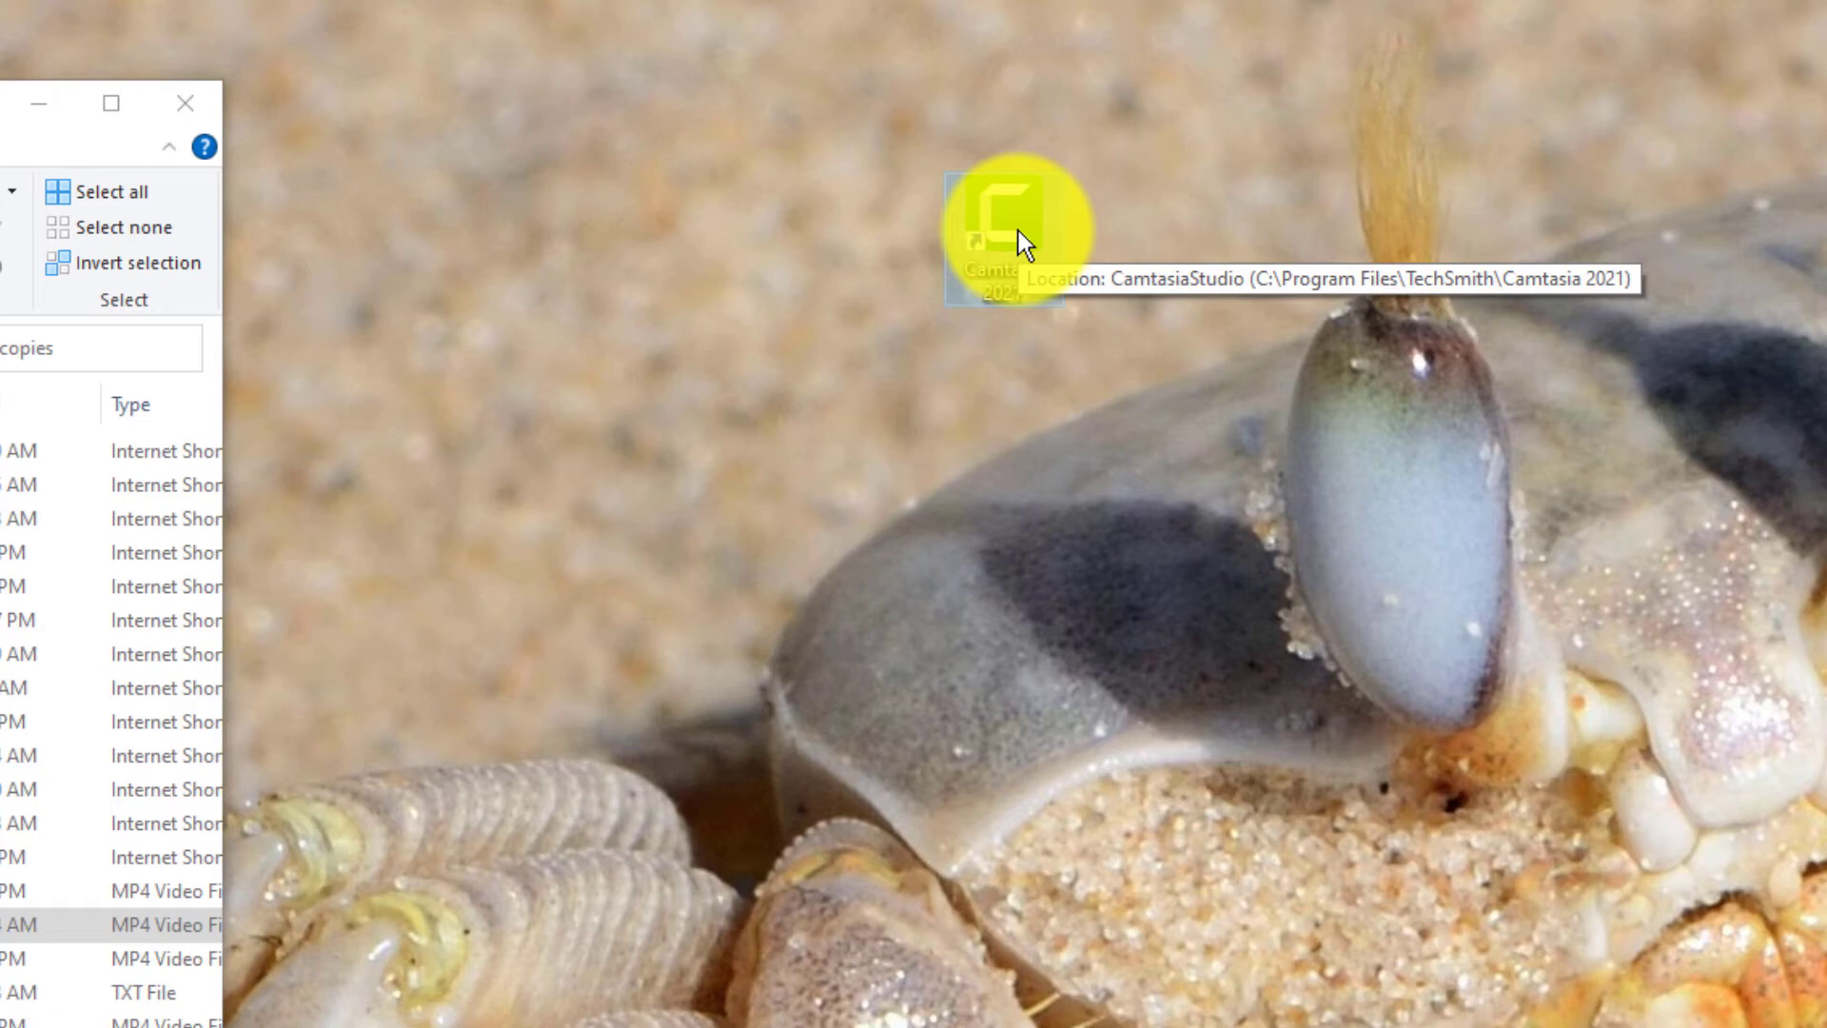
pyautogui.rightClick(1019, 232)
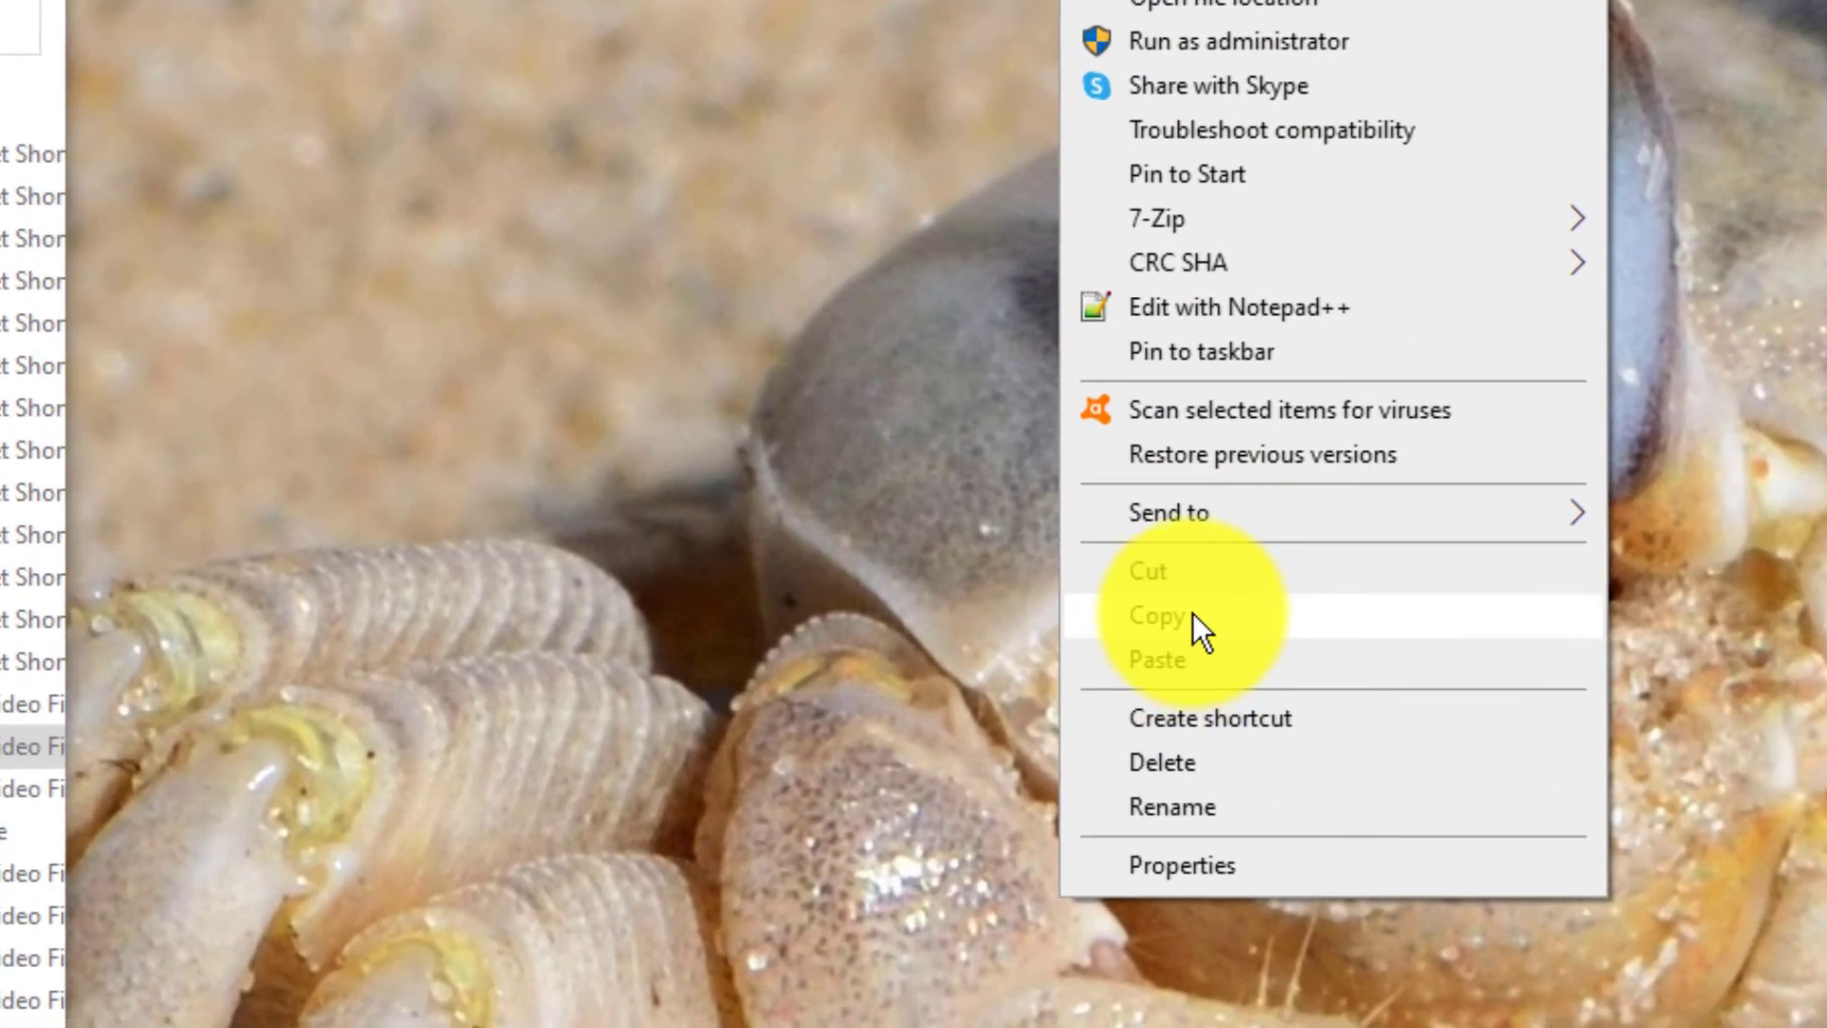
# Step: In the shortcut's Compatibility settings for all users, uncheck Run this program as an administrator and apply
pyautogui.click(1214, 860)
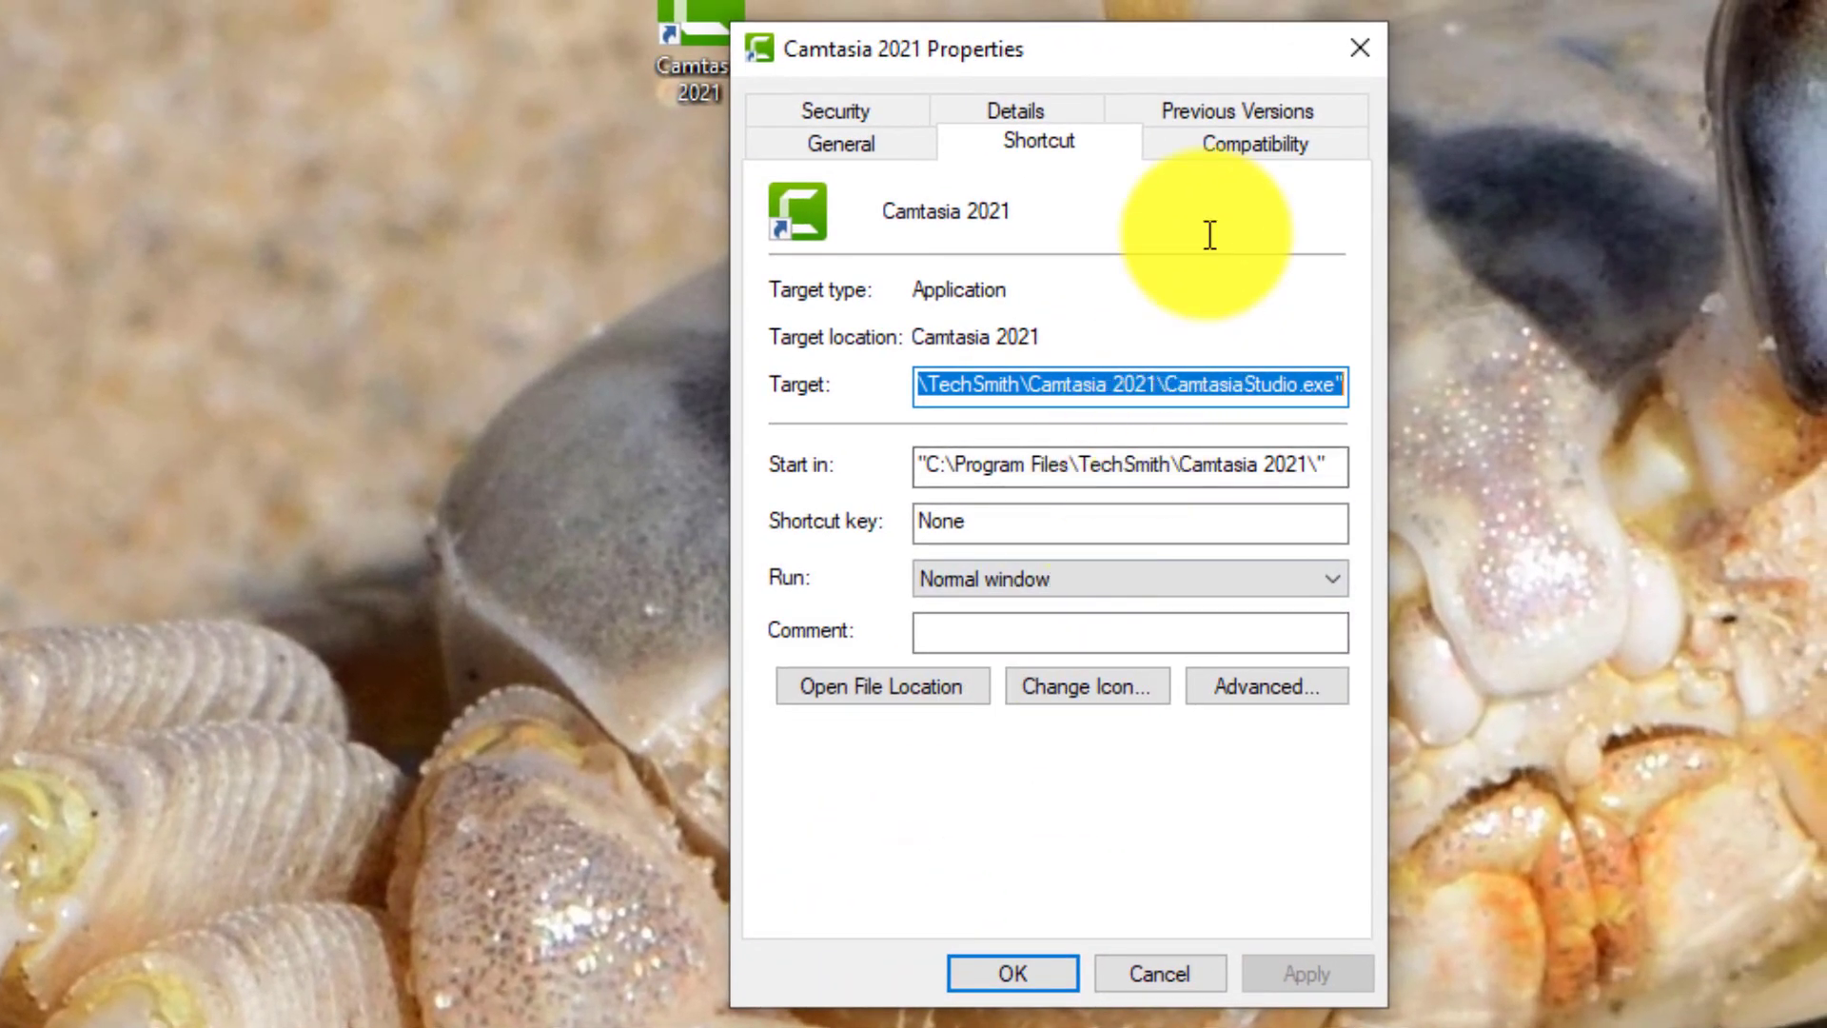
pyautogui.click(1218, 153)
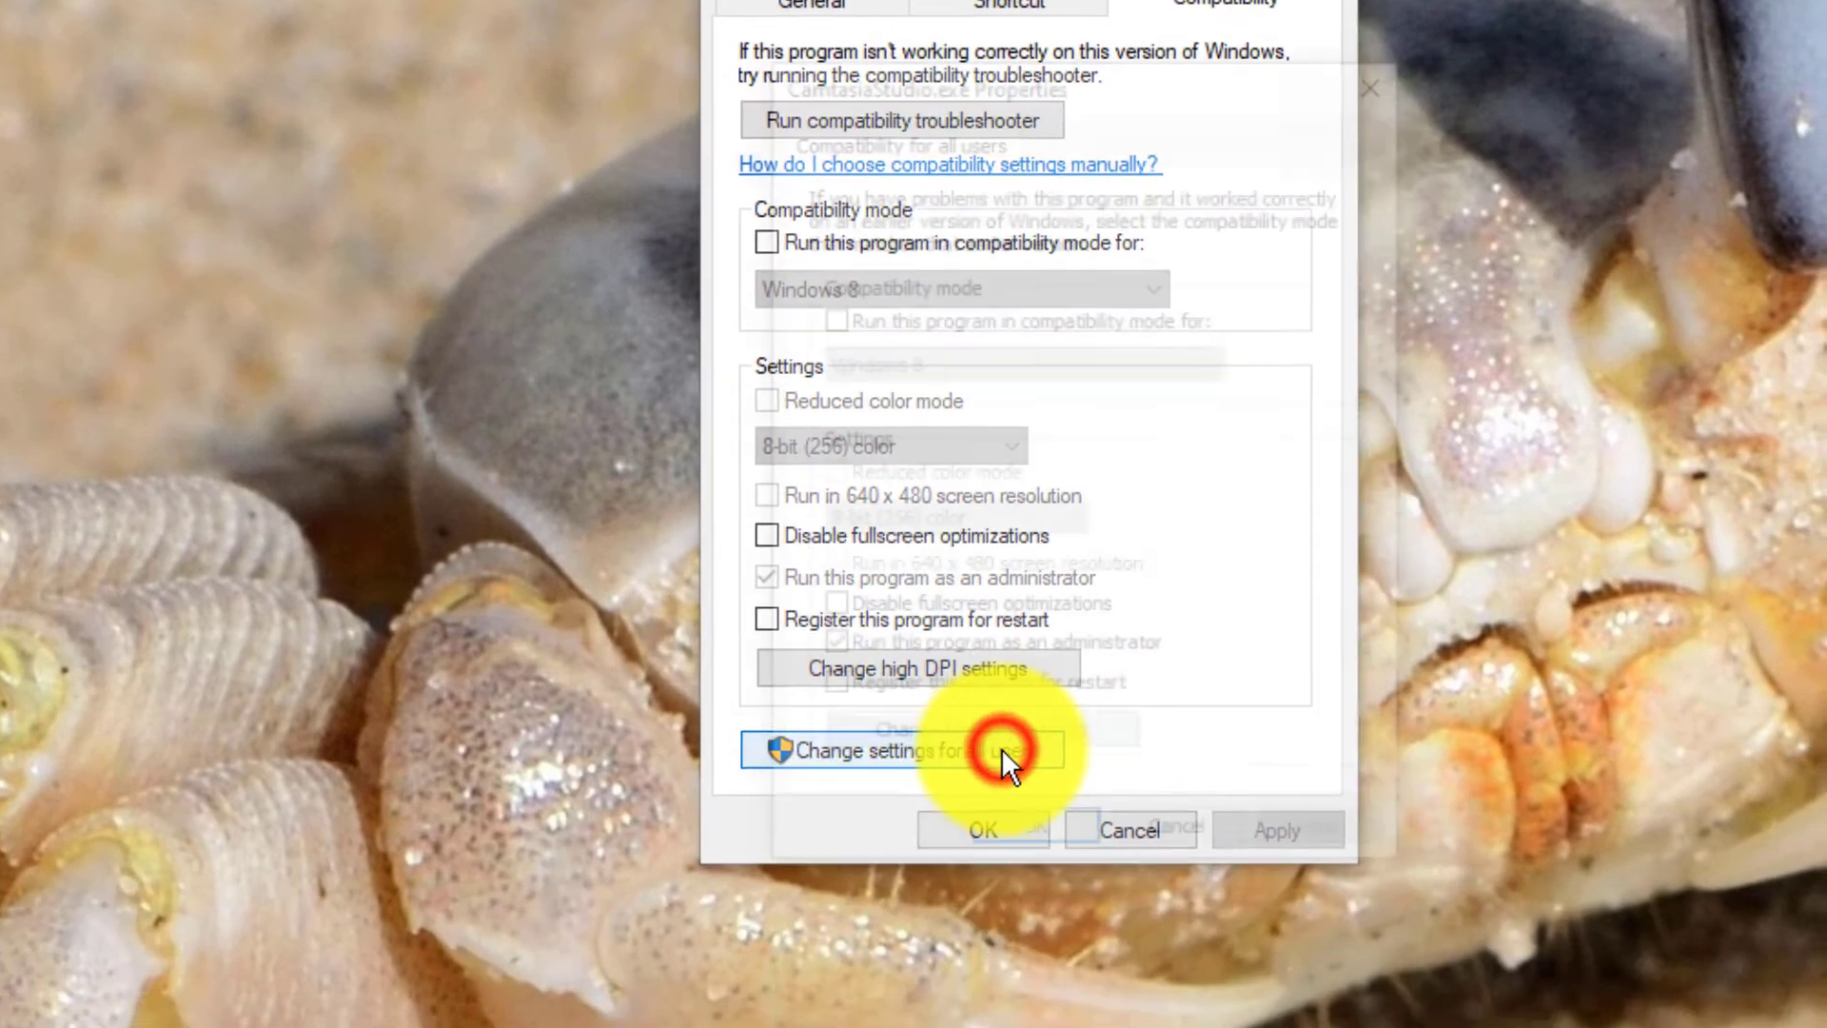
pyautogui.click(1025, 866)
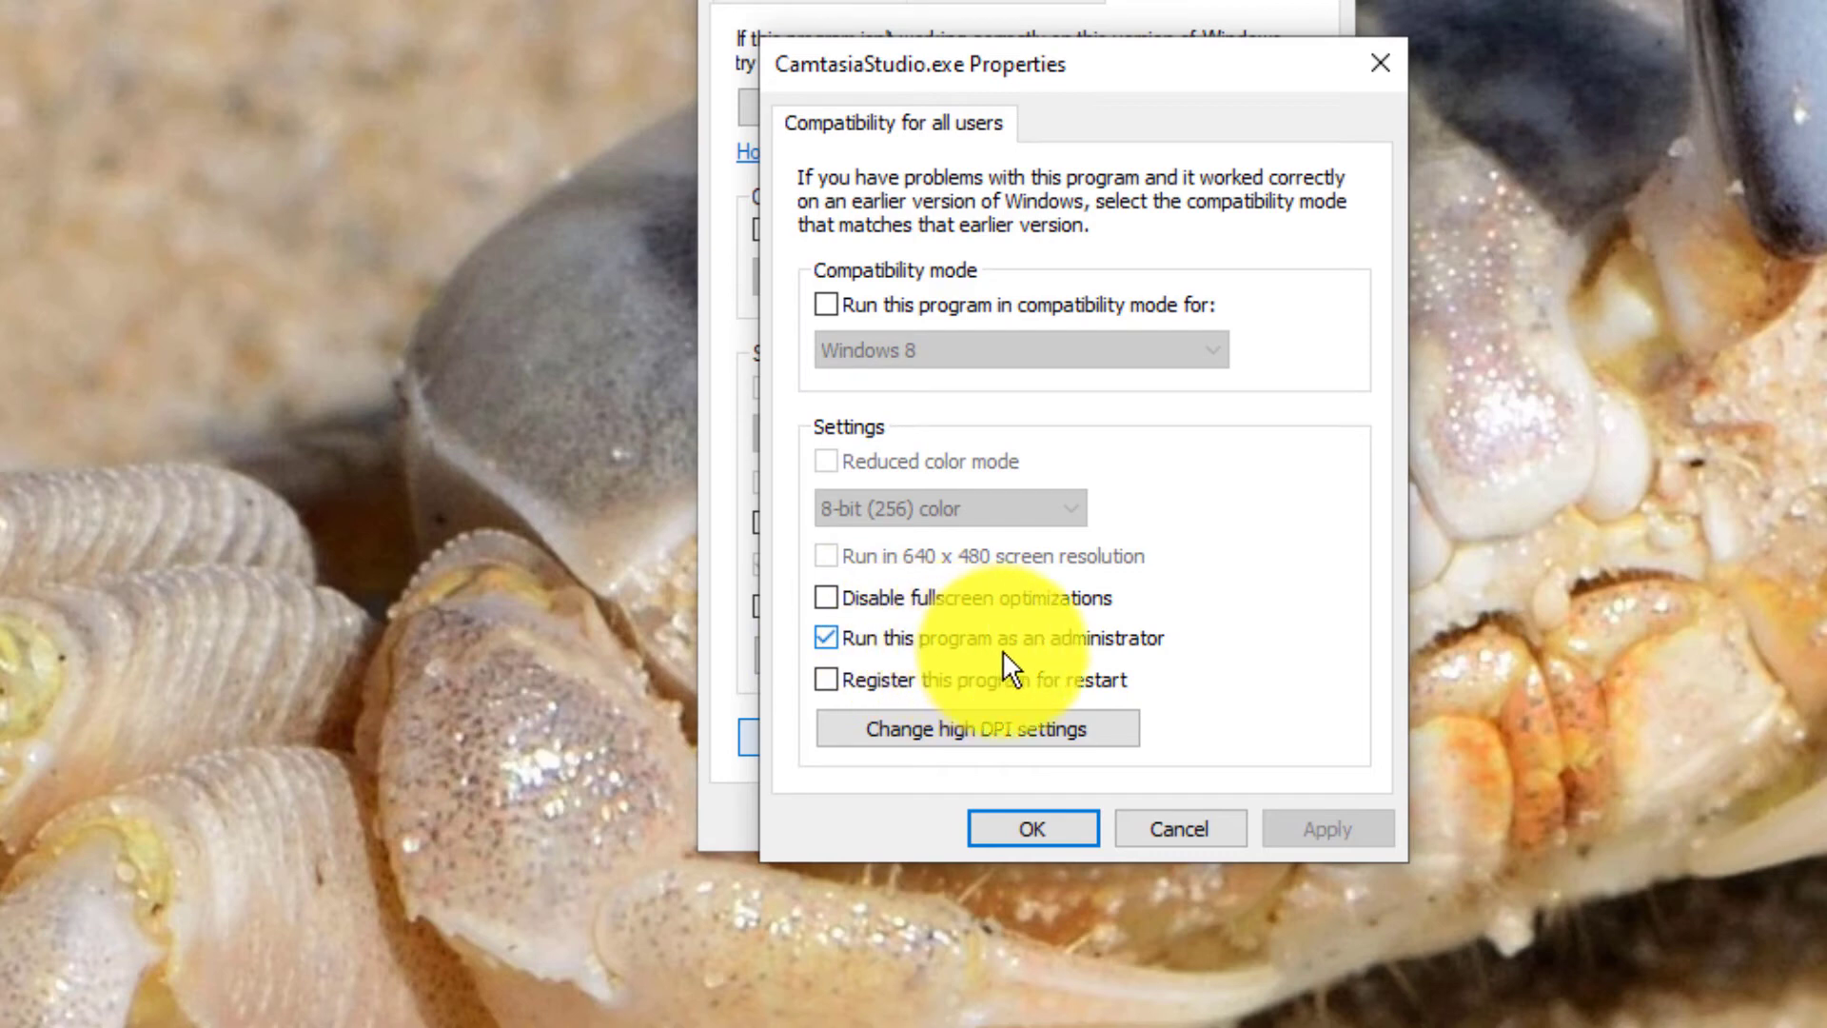
pyautogui.click(835, 637)
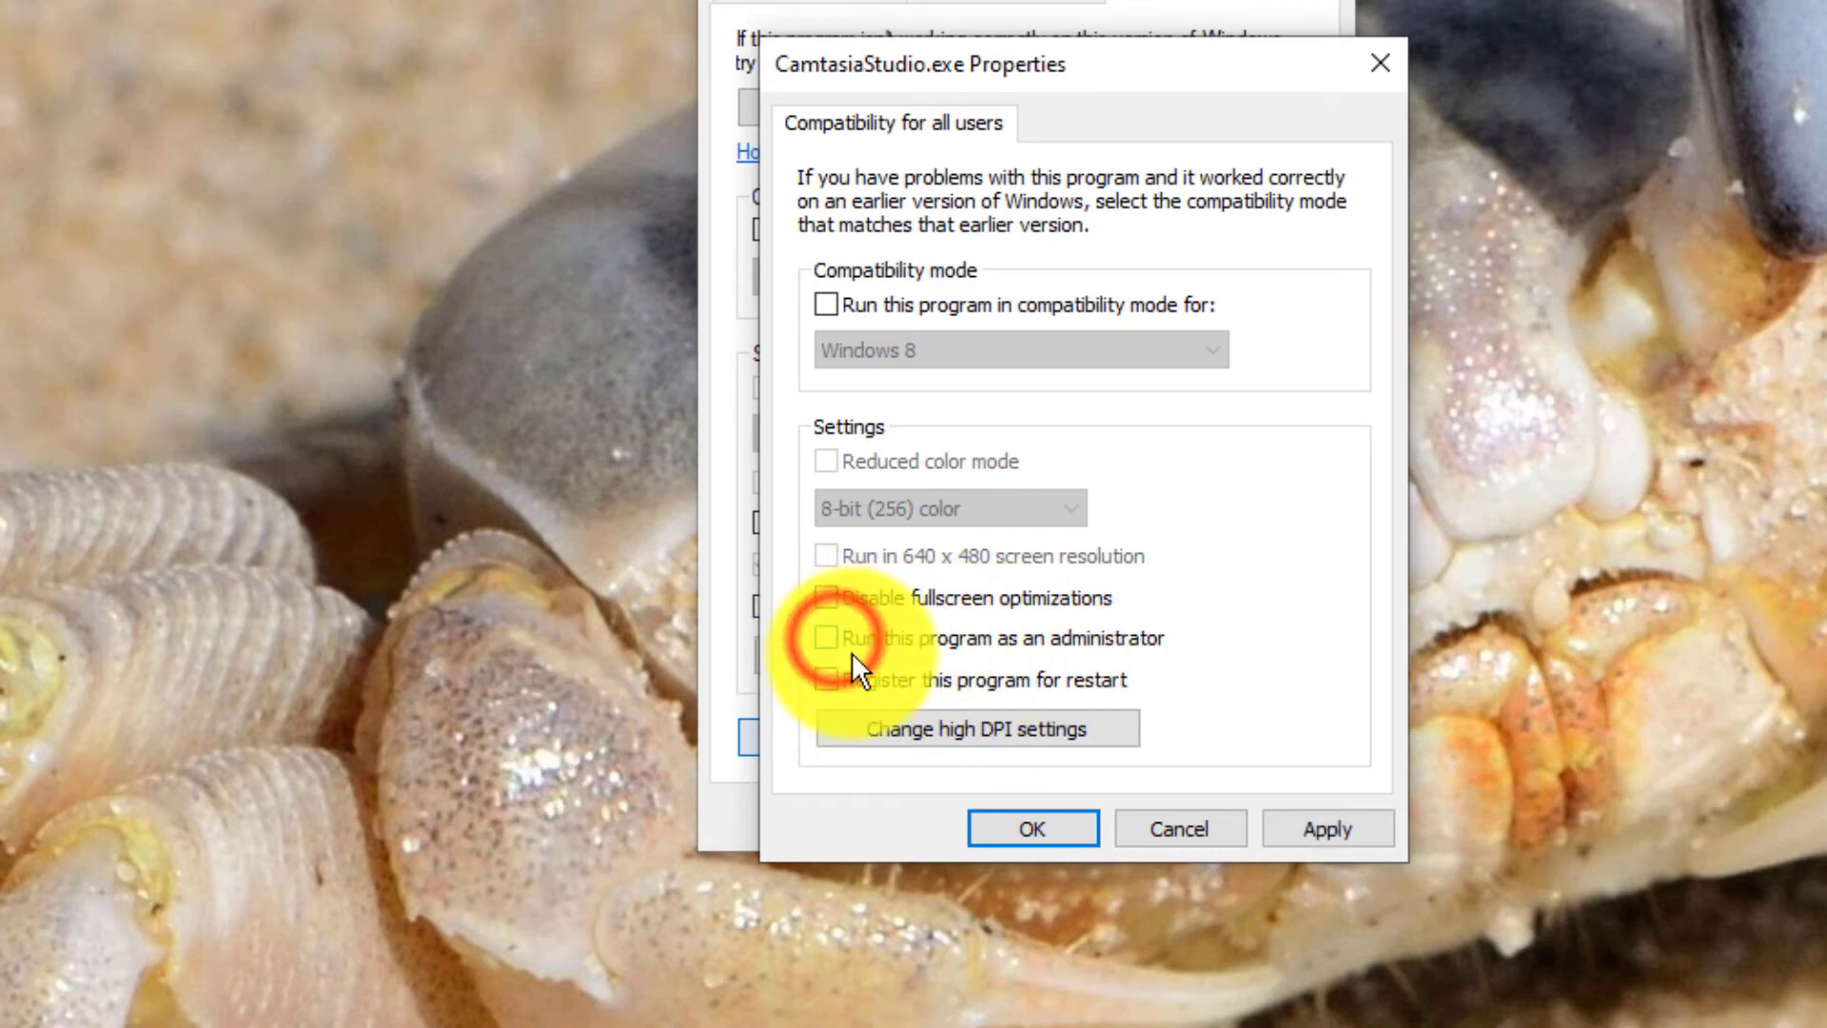
pyautogui.click(999, 835)
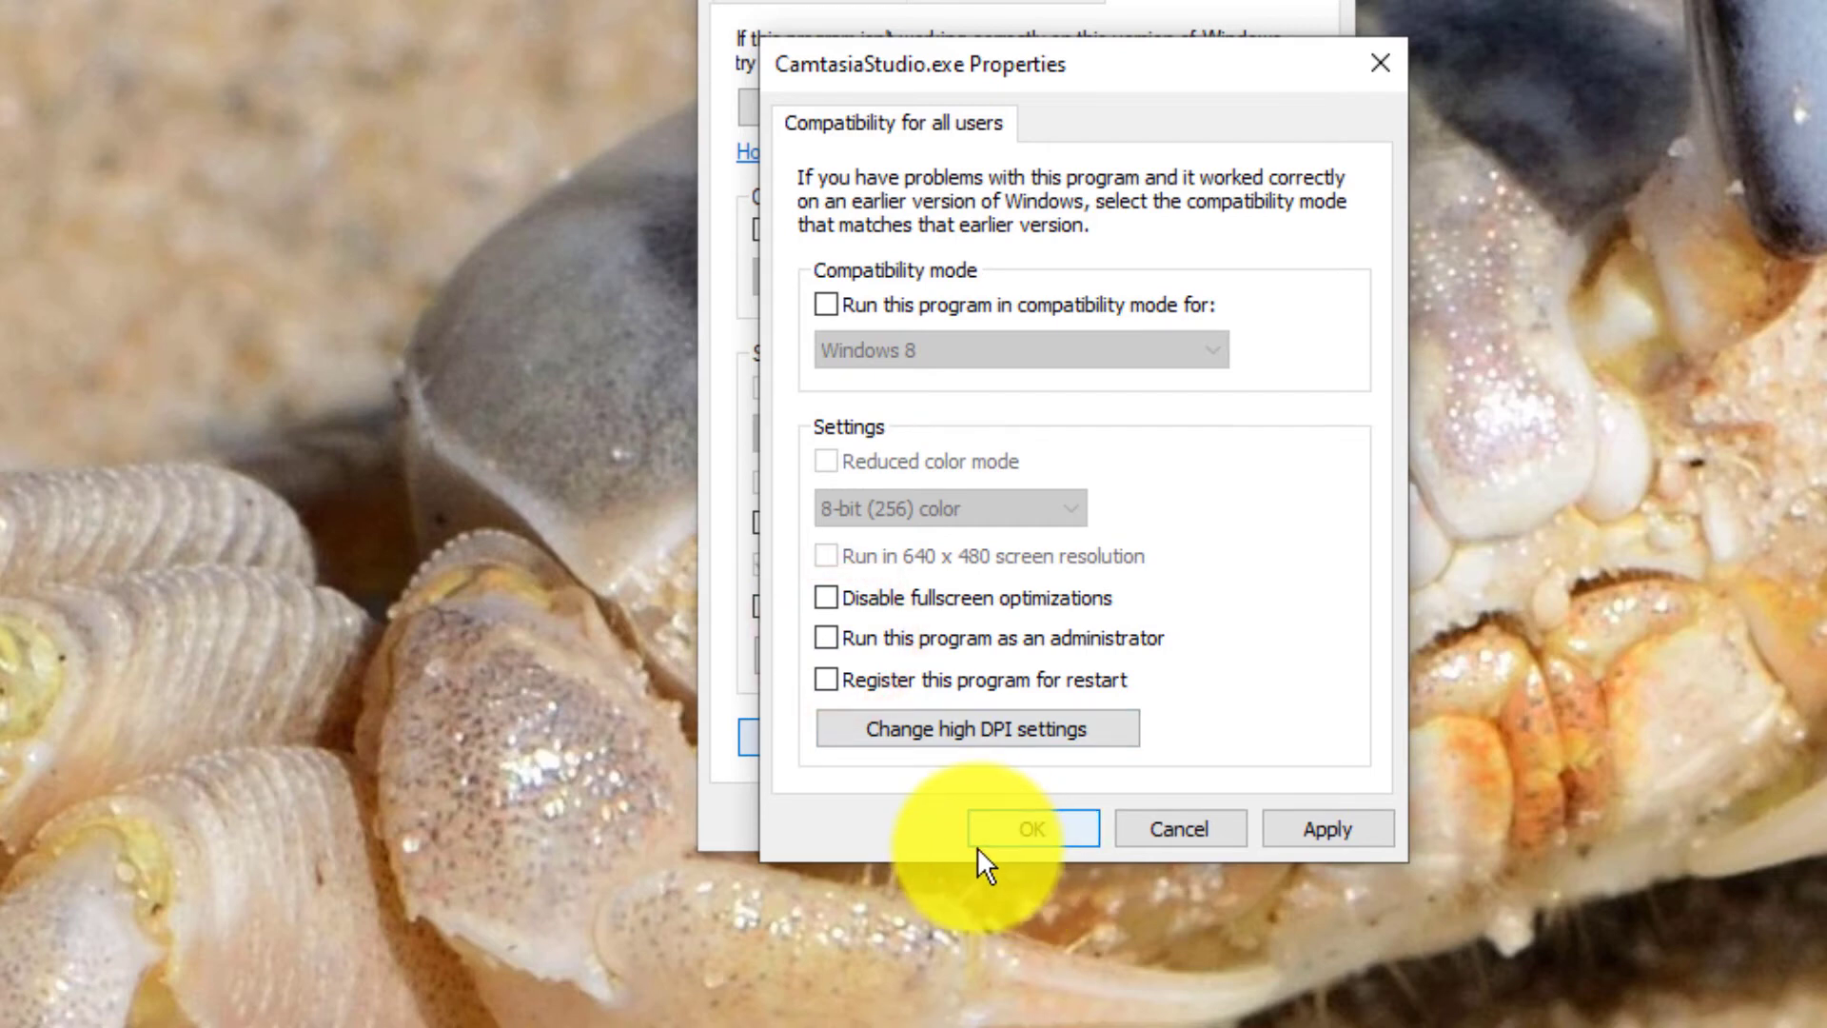
pyautogui.click(1299, 835)
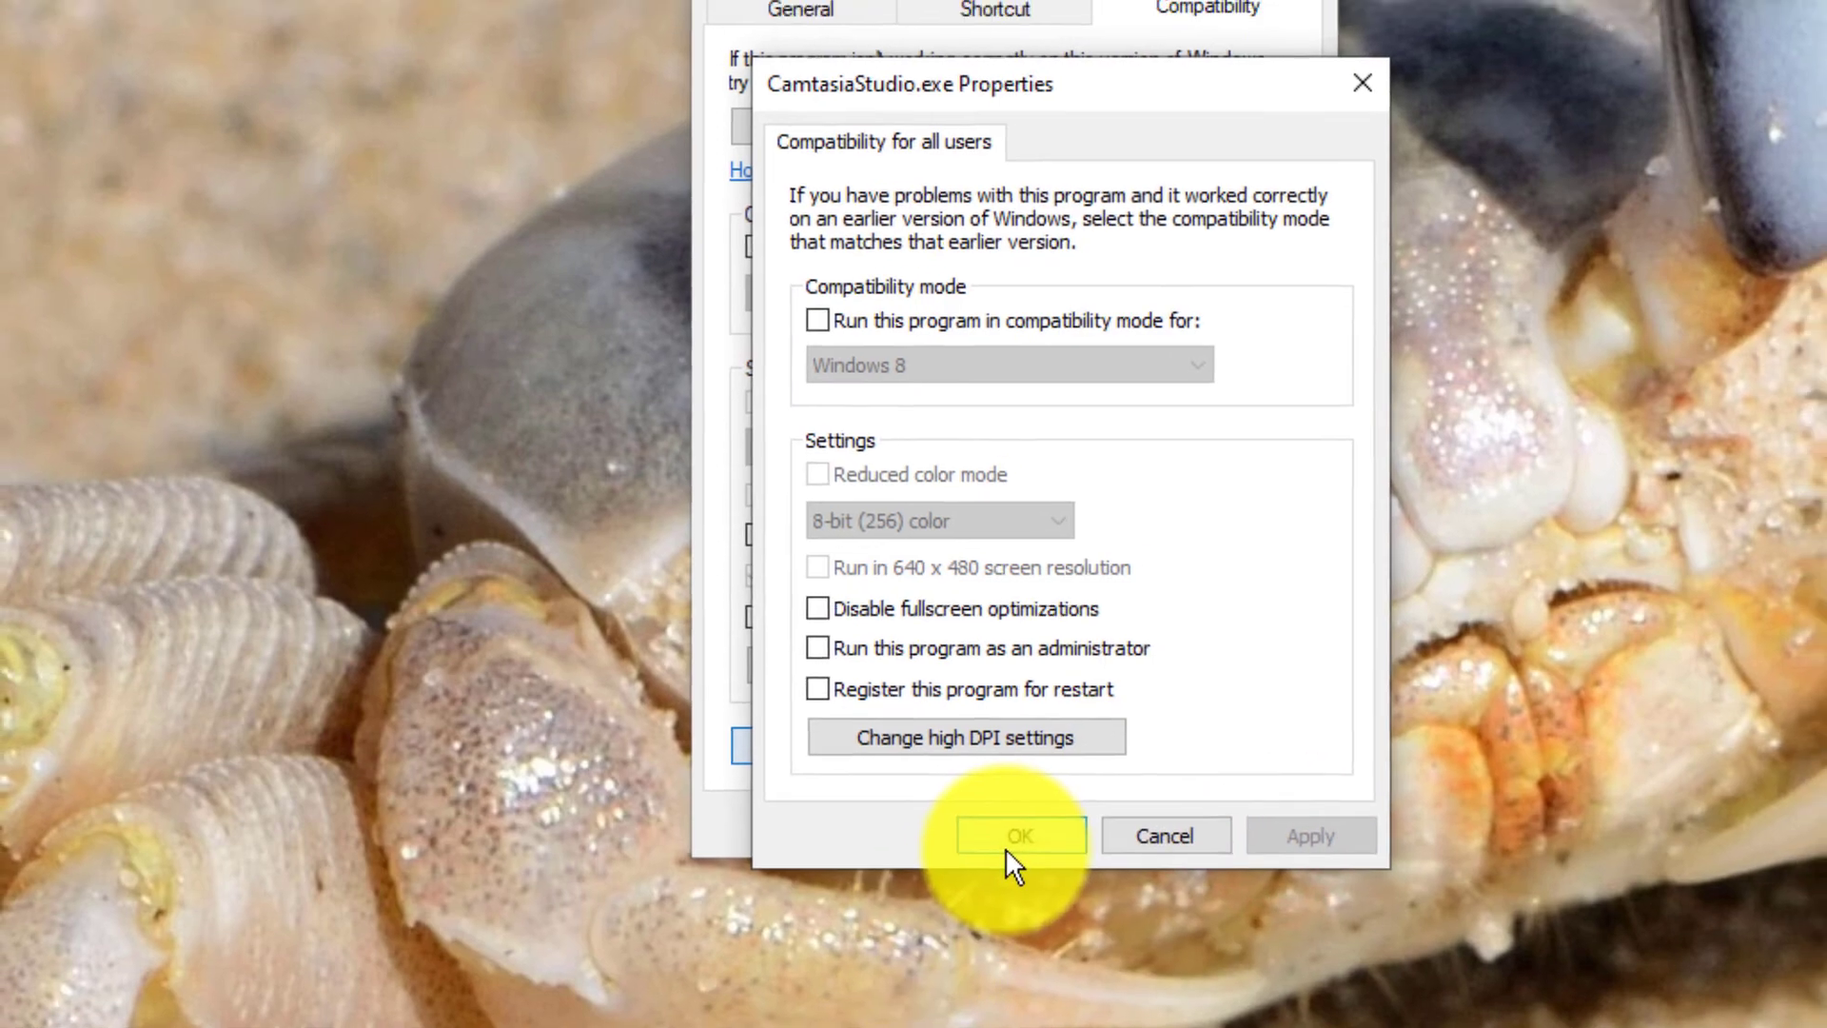
# Step: Confirm the all-users compatibility settings with OK
pyautogui.click(1023, 833)
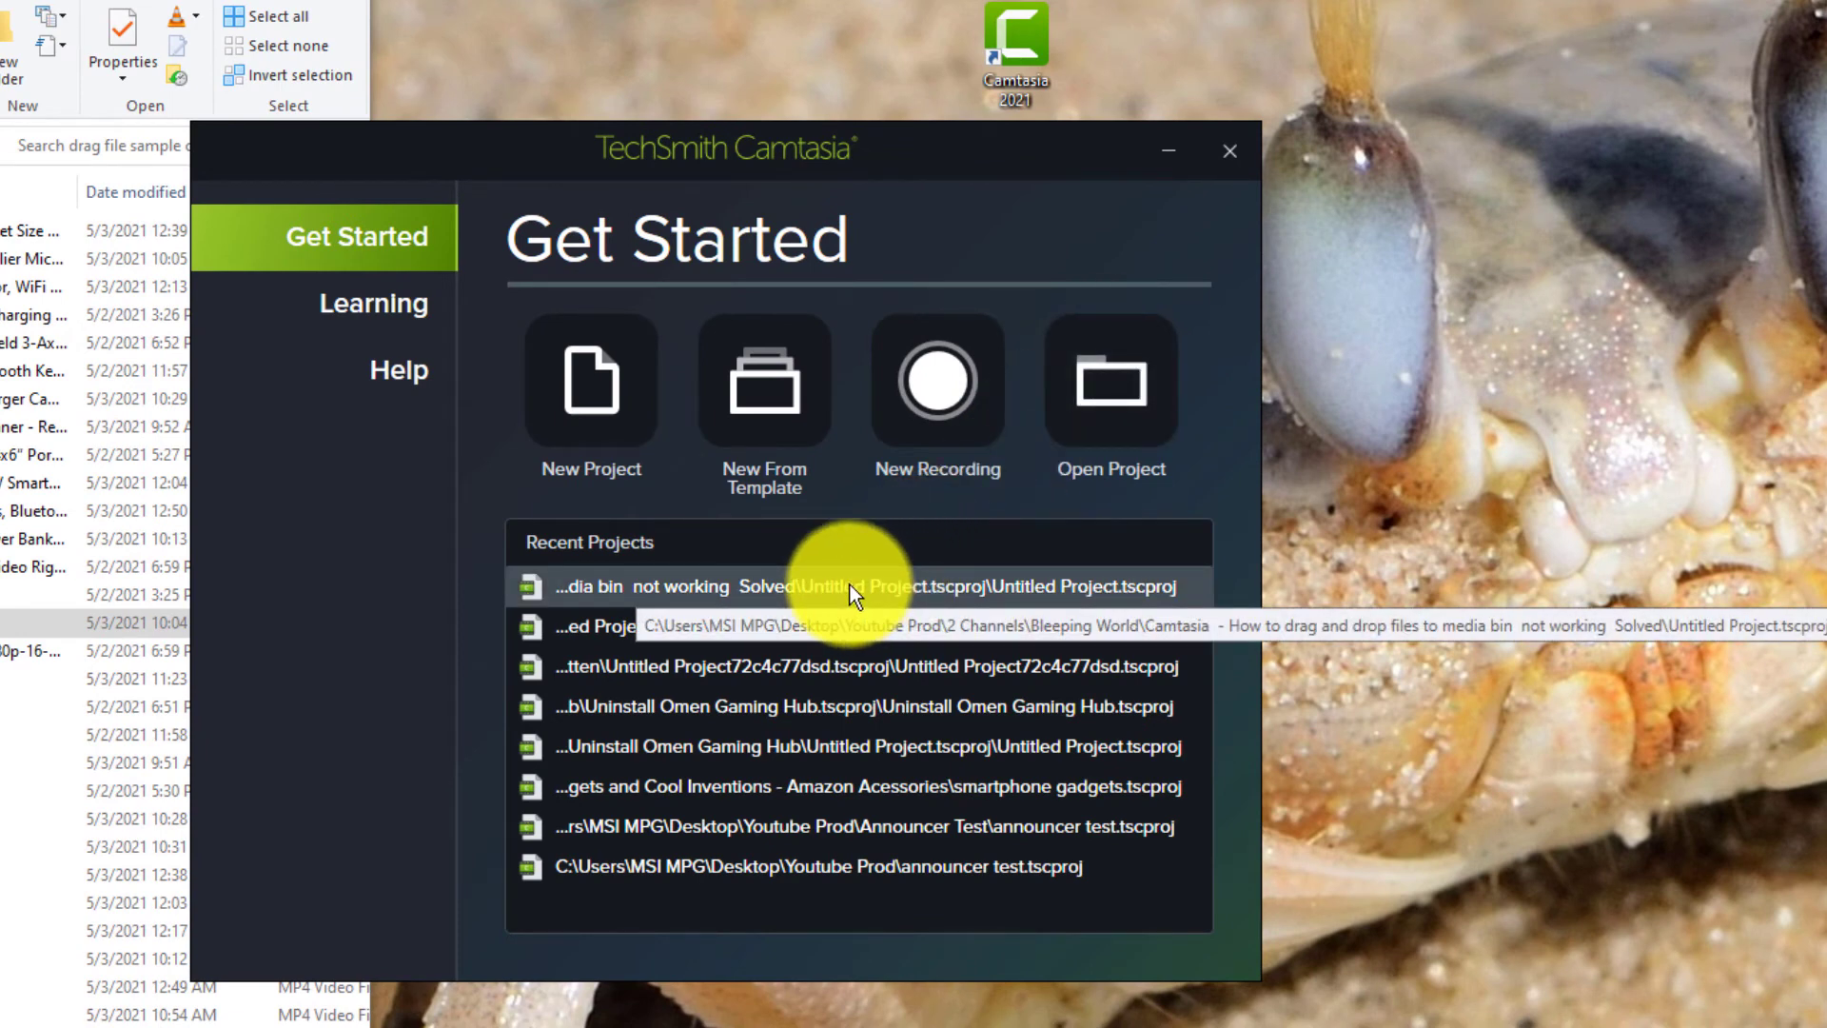
# Step: Start a new blank project, drop Boya wireless.mp4 from Explorer into the Media Bin, and select it
pyautogui.click(619, 415)
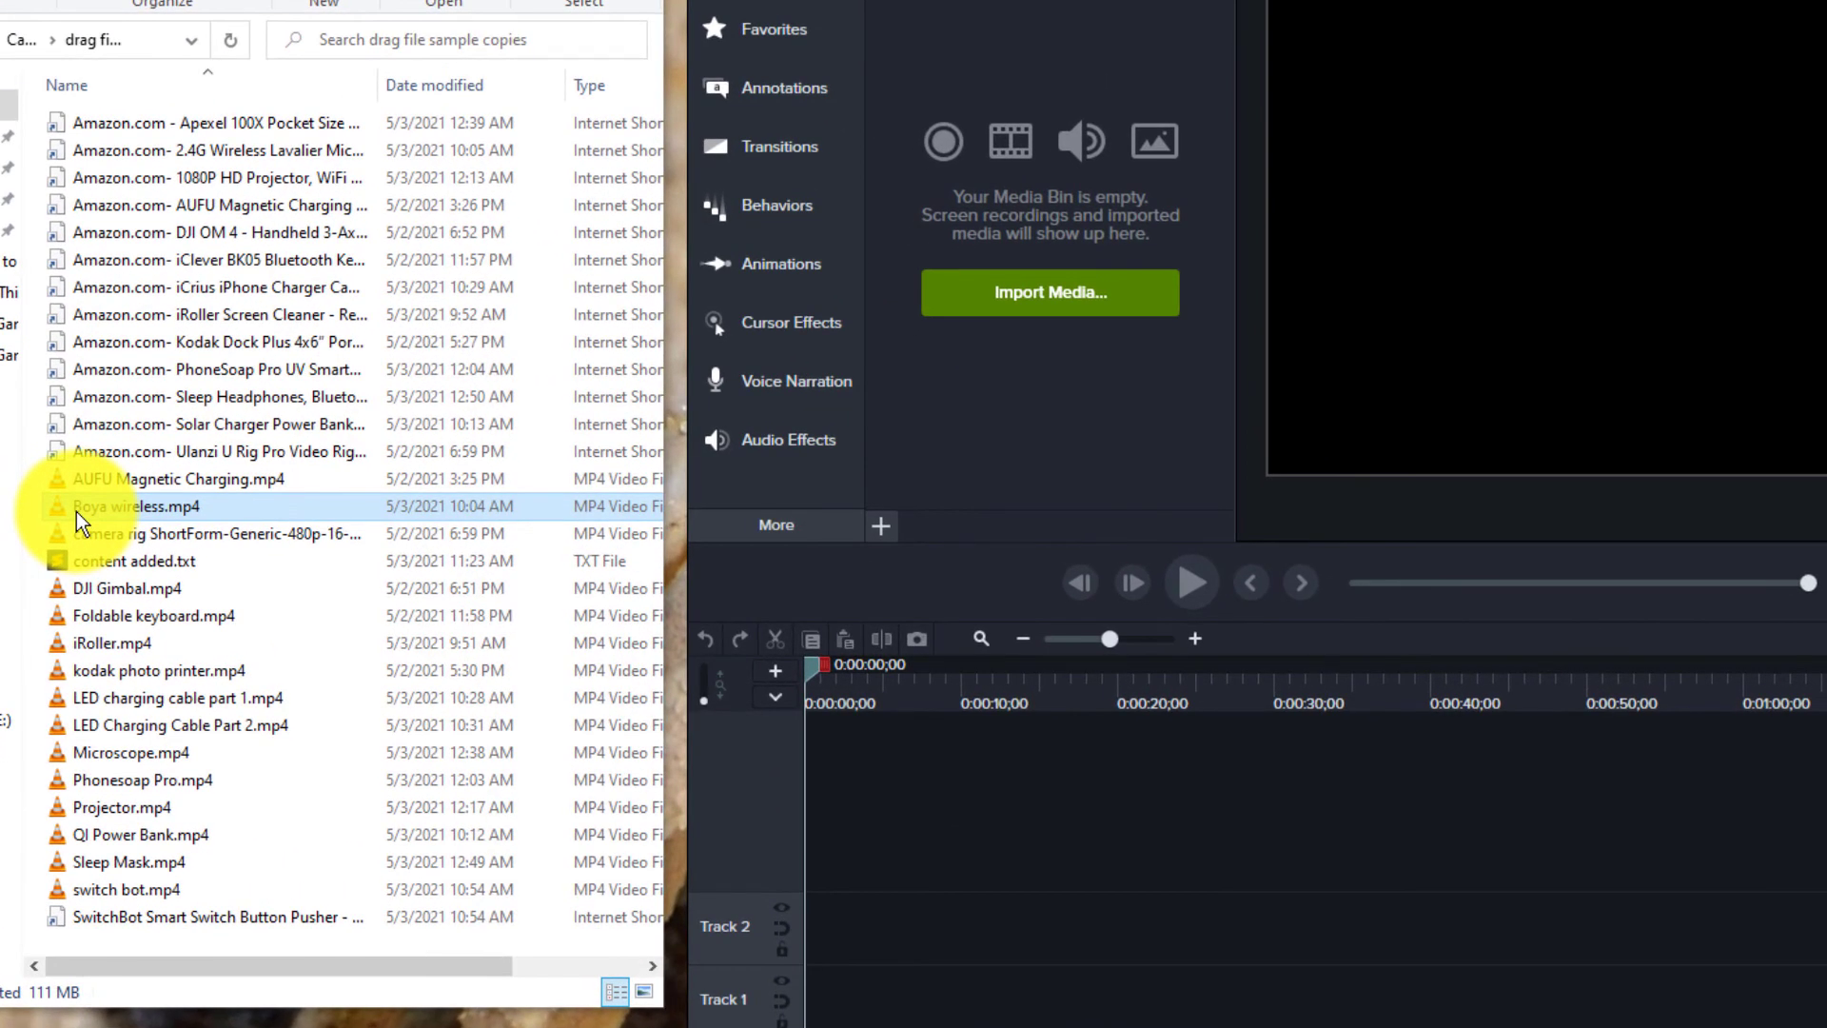
pyautogui.moveTo(81, 510); pyautogui.dragTo(1037, 419)
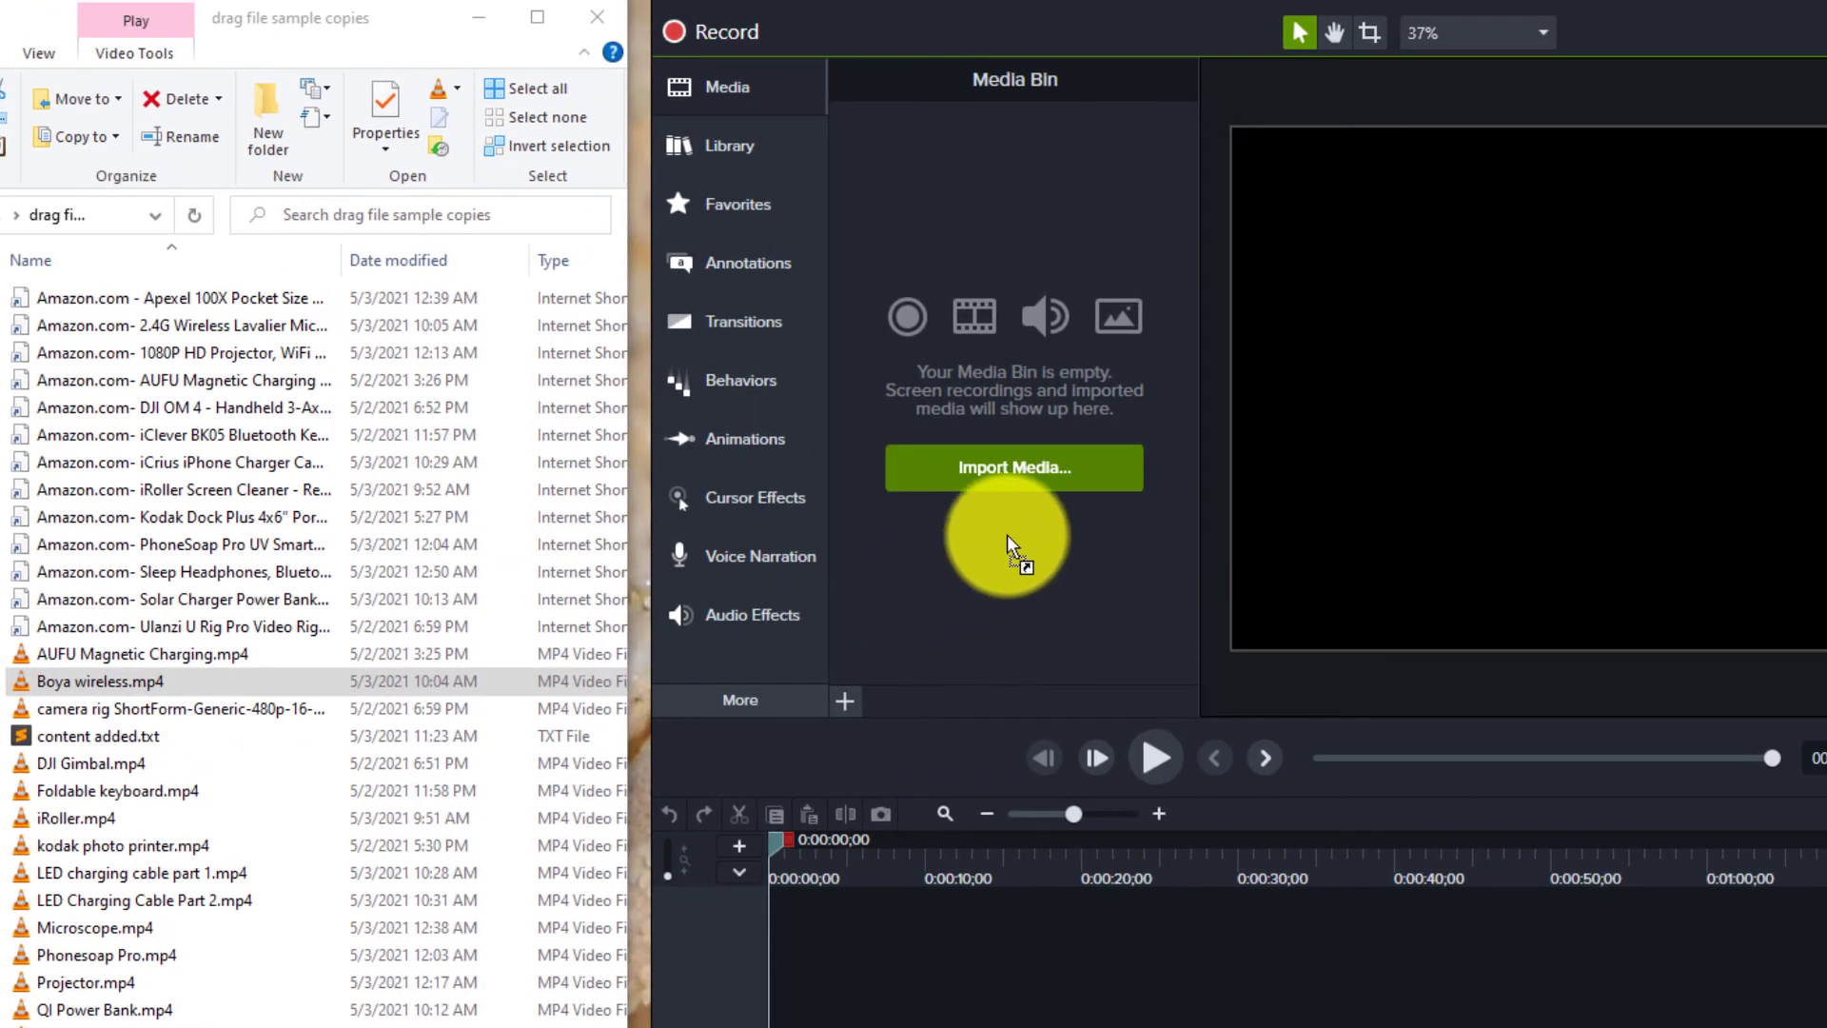
pyautogui.moveTo(1011, 548); pyautogui.dragTo(1010, 547)
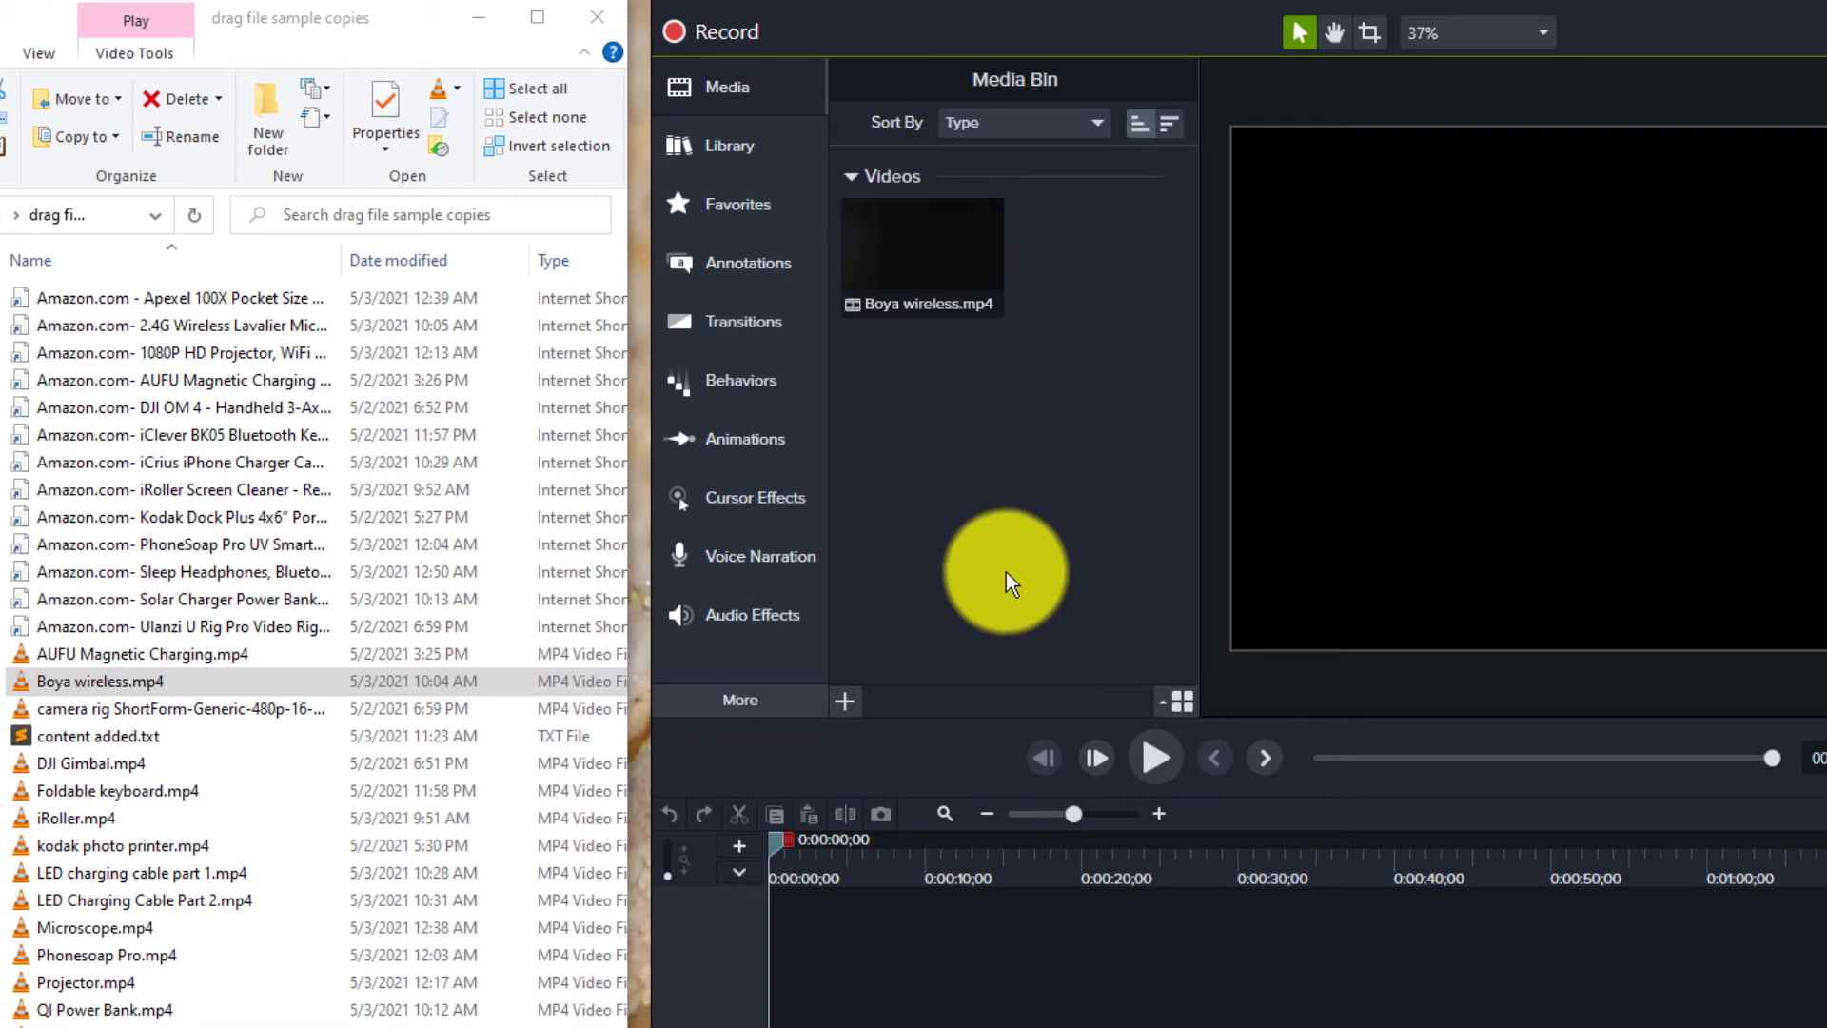
pyautogui.click(919, 236)
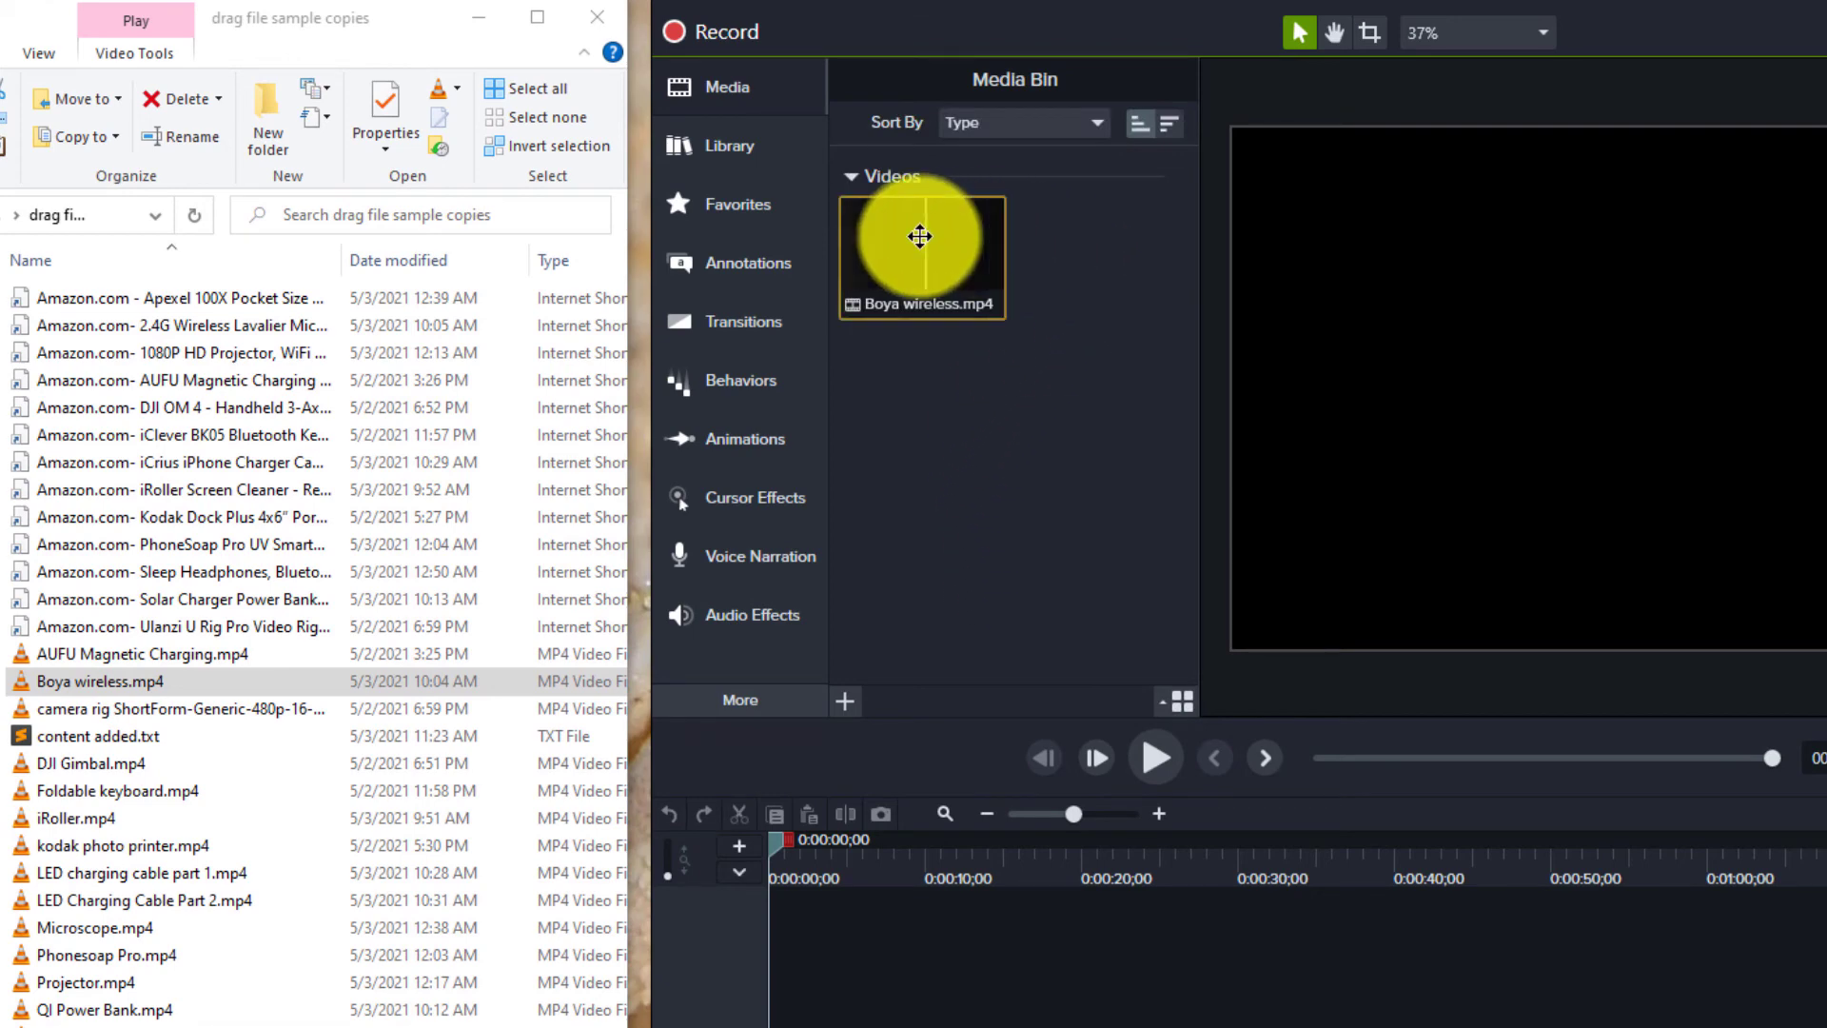
# Step: Drag Boya wireless from the Media Bin to Track 2's start and the camera rig MP4 from Explorer to Track 1's start
pyautogui.moveTo(919, 236)
pyautogui.moveTo(920, 236); pyautogui.dragTo(808, 1027)
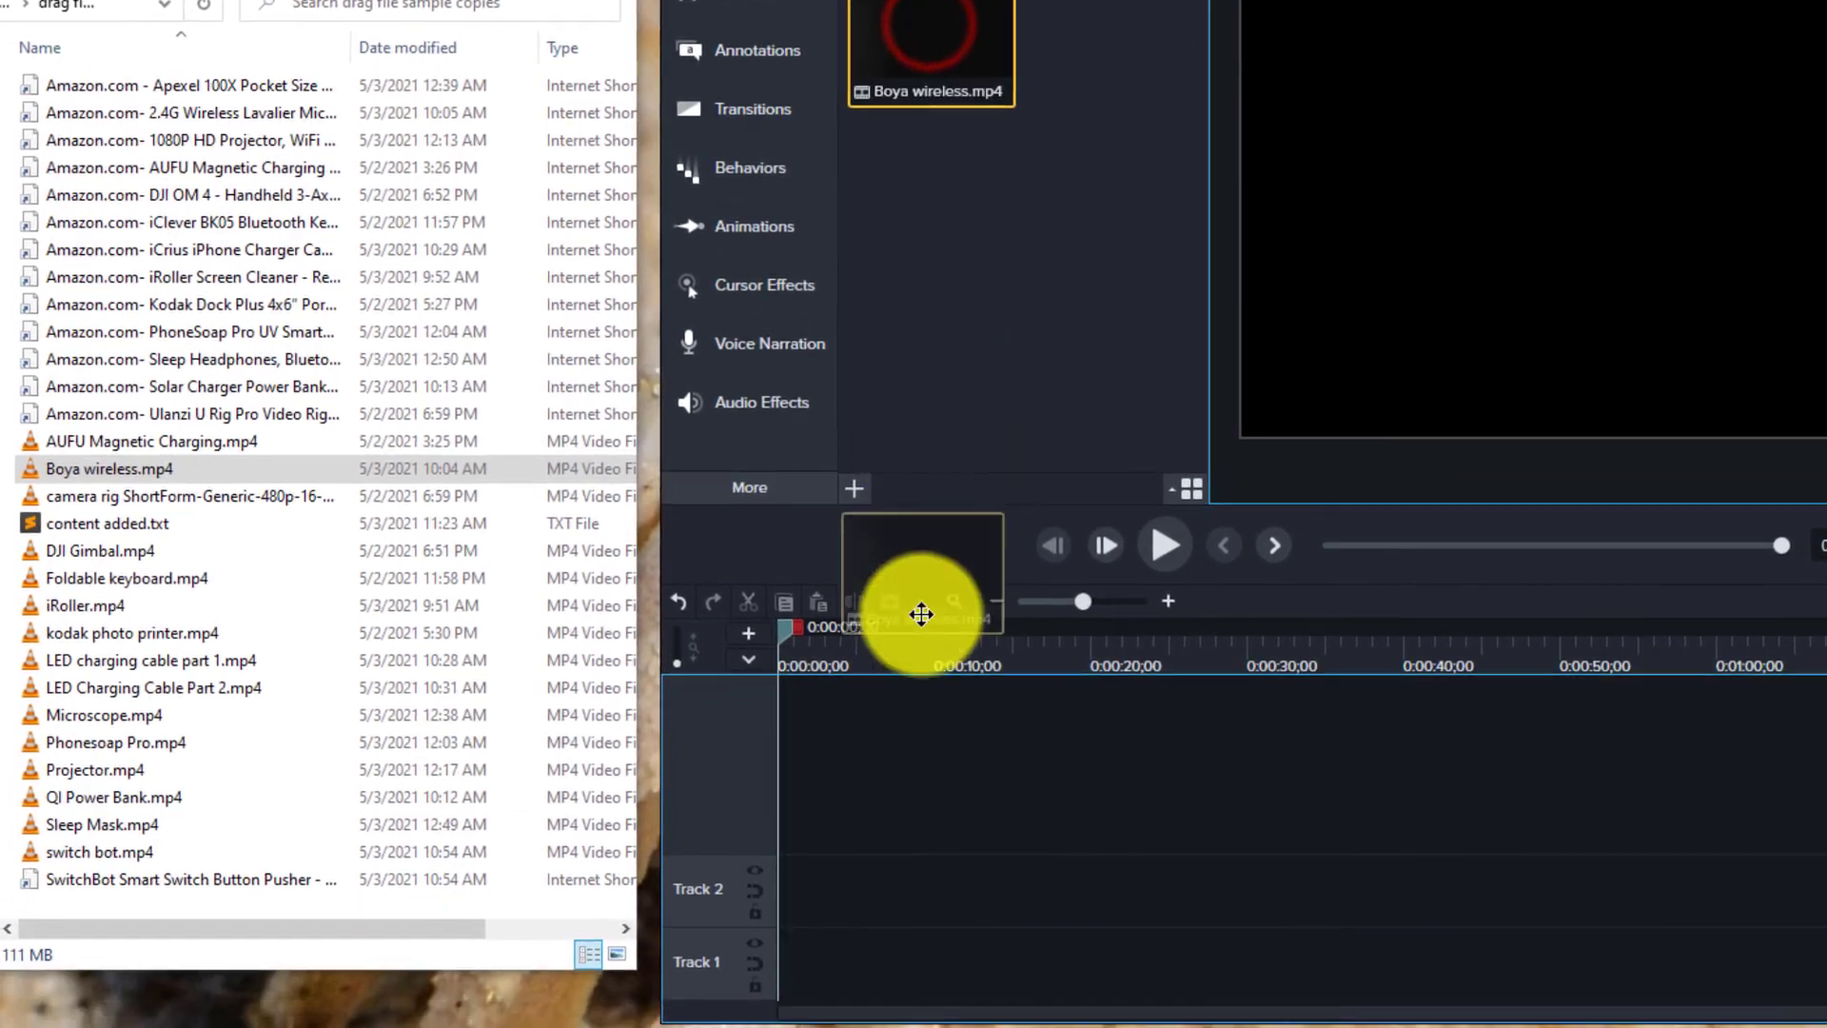
pyautogui.moveTo(818, 893); pyautogui.dragTo(773, 894)
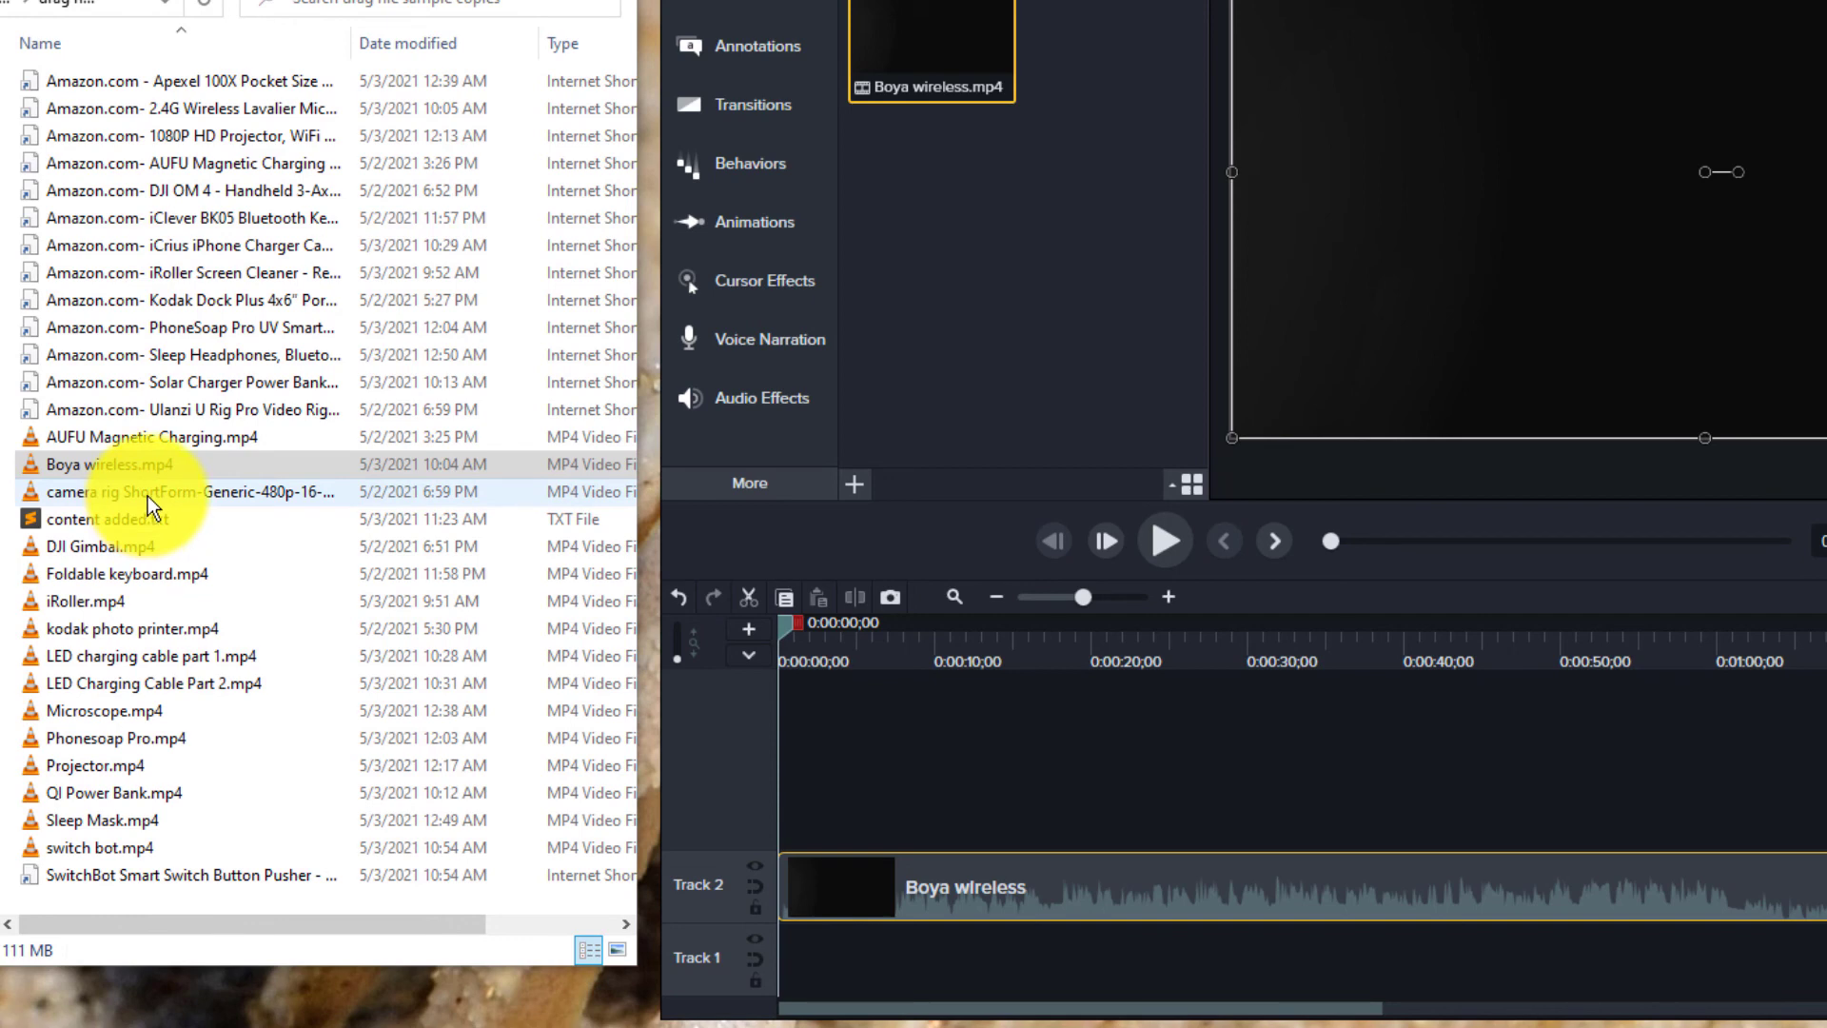
pyautogui.moveTo(147, 495); pyautogui.dragTo(832, 967)
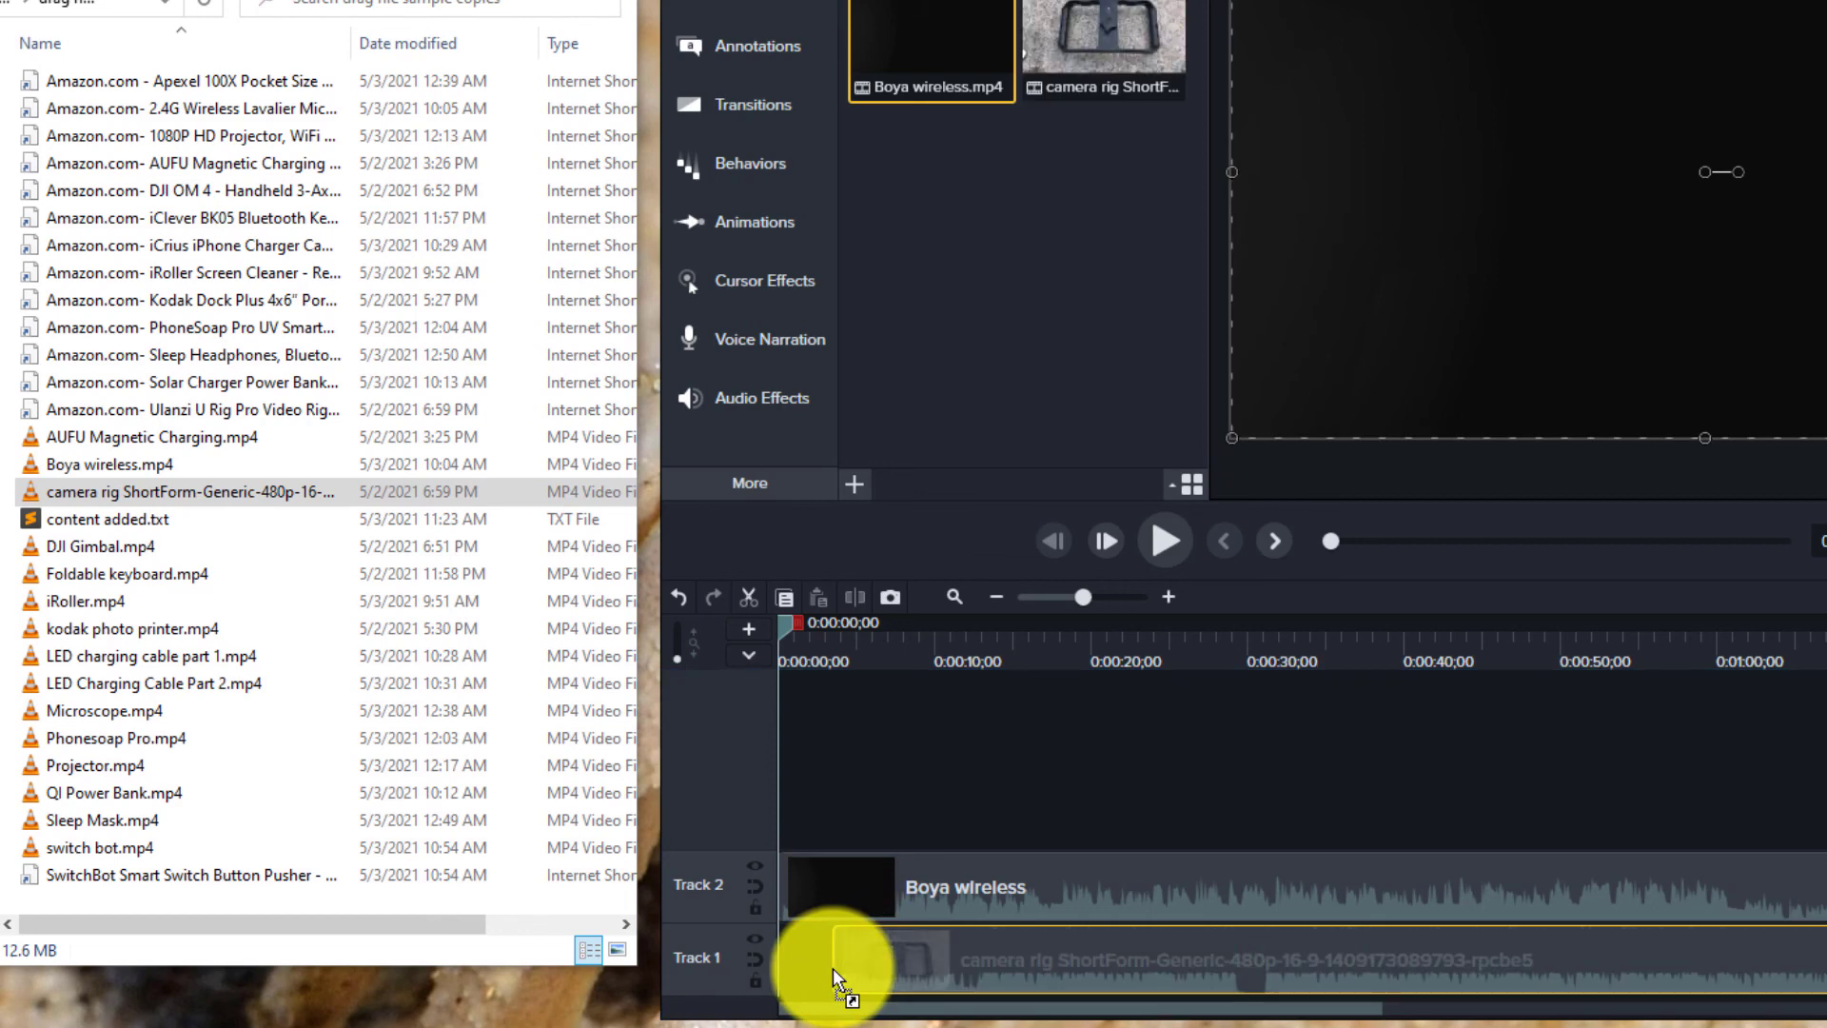
pyautogui.moveTo(973, 963); pyautogui.dragTo(881, 952)
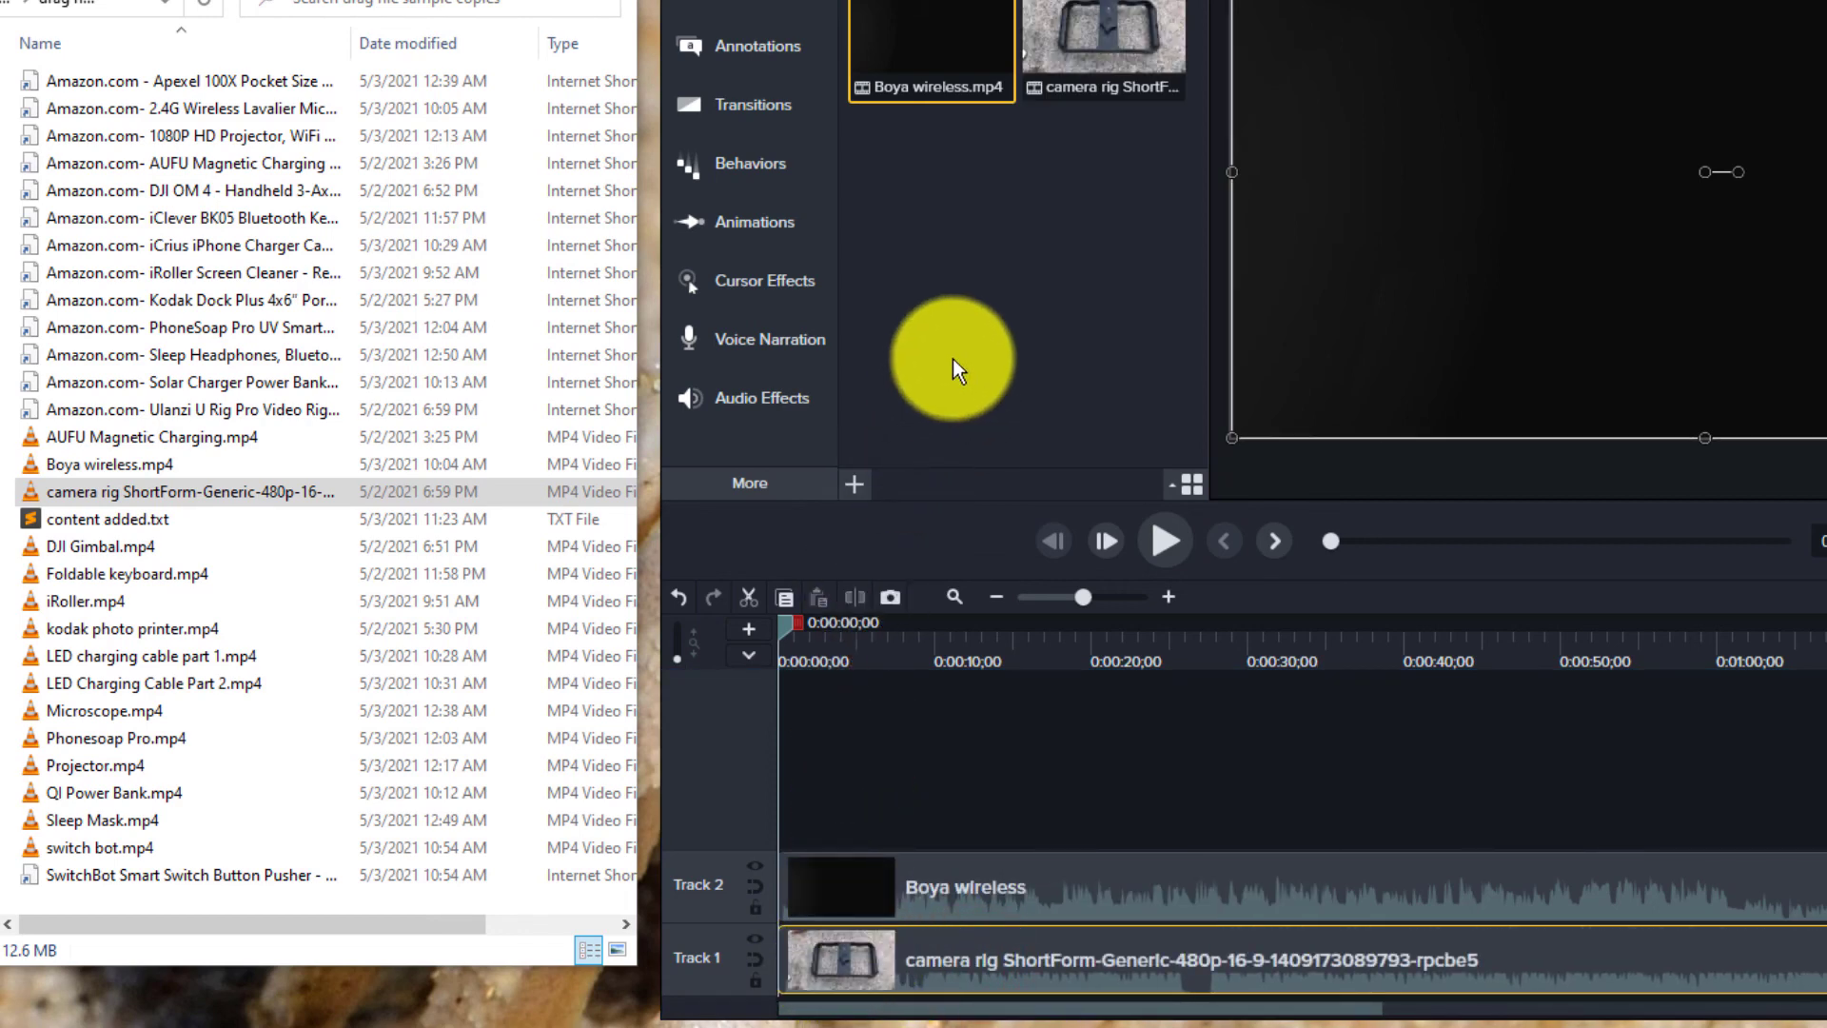